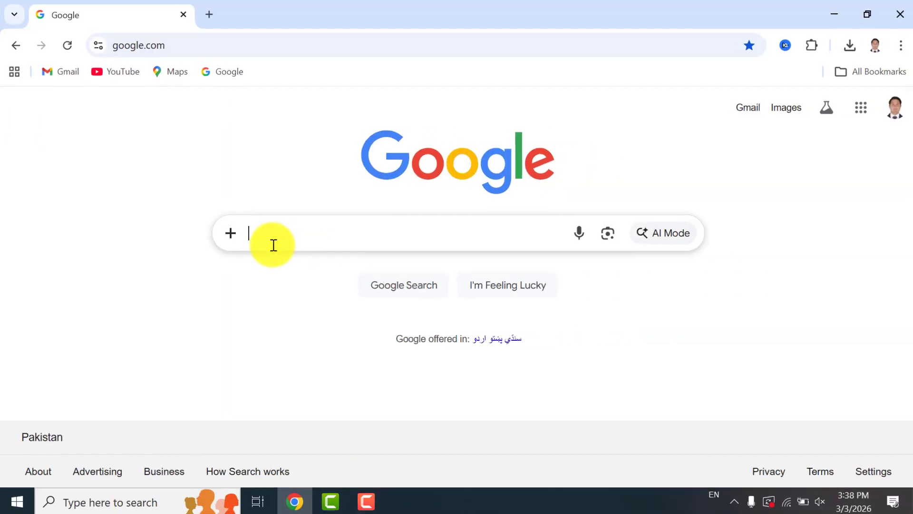
Search Google for "europass cv" and open the Create your Europass CV result
{"action": "type", "text": "europass"}
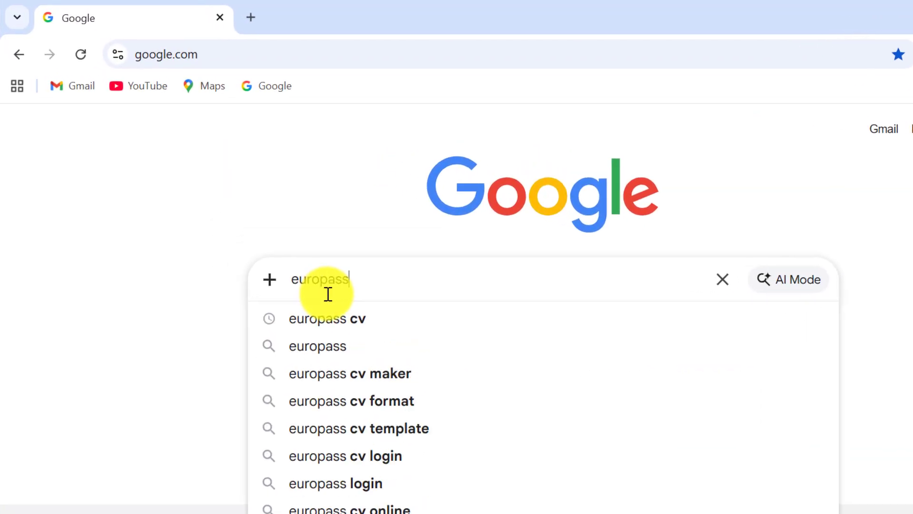
{"action": "left_click", "coordinate": [341, 325]}
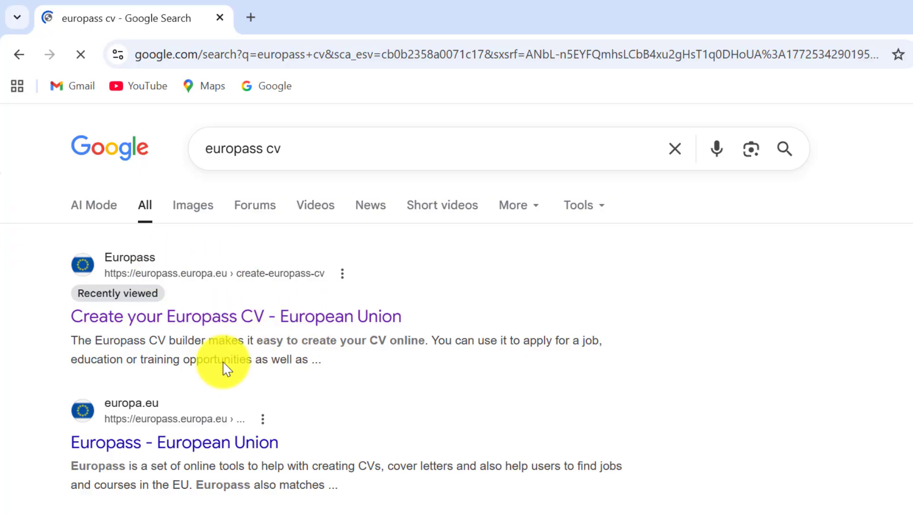
{"action": "left_click", "coordinate": [169, 316]}
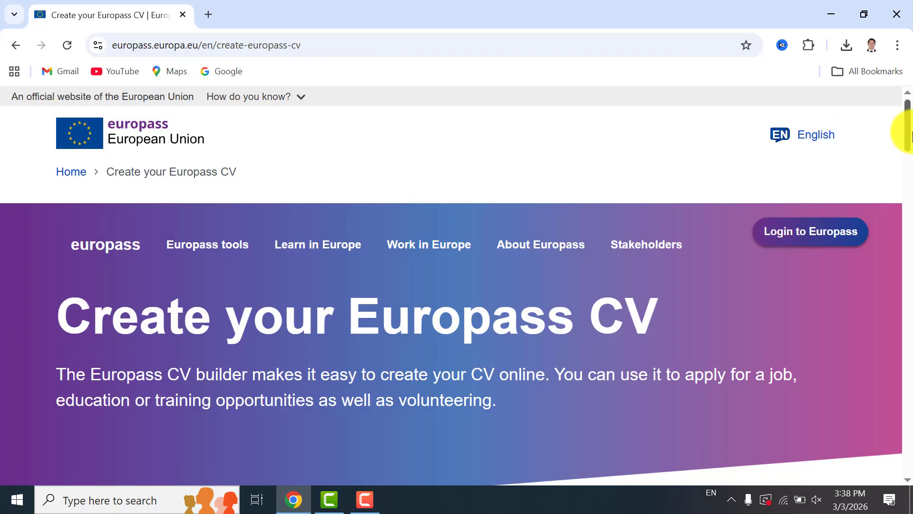
Open the Europass CV builder from the page and start creating a new CV
{"action": "scroll", "coordinate": [906, 136], "scroll_direction": "down", "scroll_amount": 5}
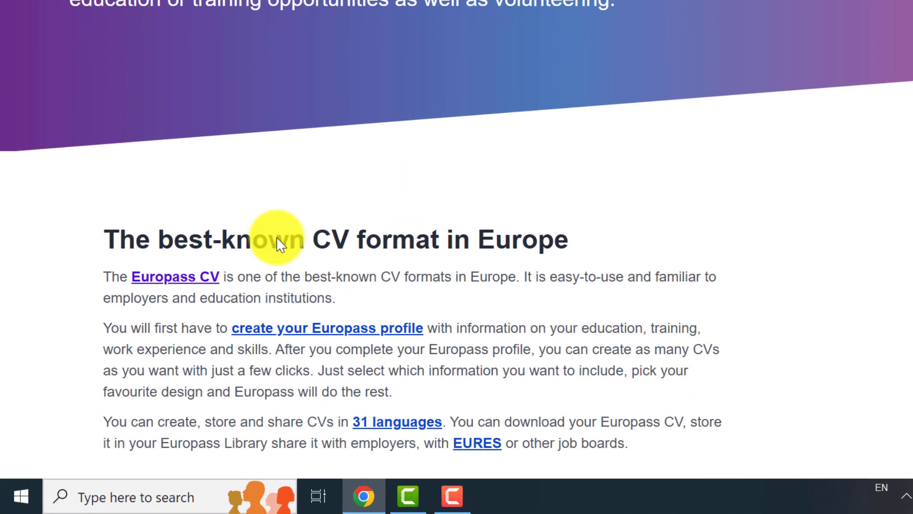
{"action": "left_click", "coordinate": [173, 286]}
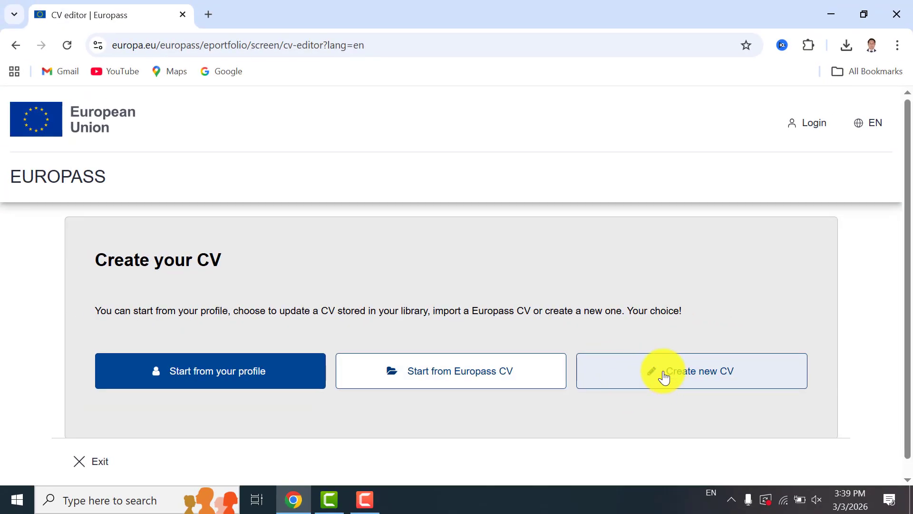
{"action": "left_click", "coordinate": [665, 376]}
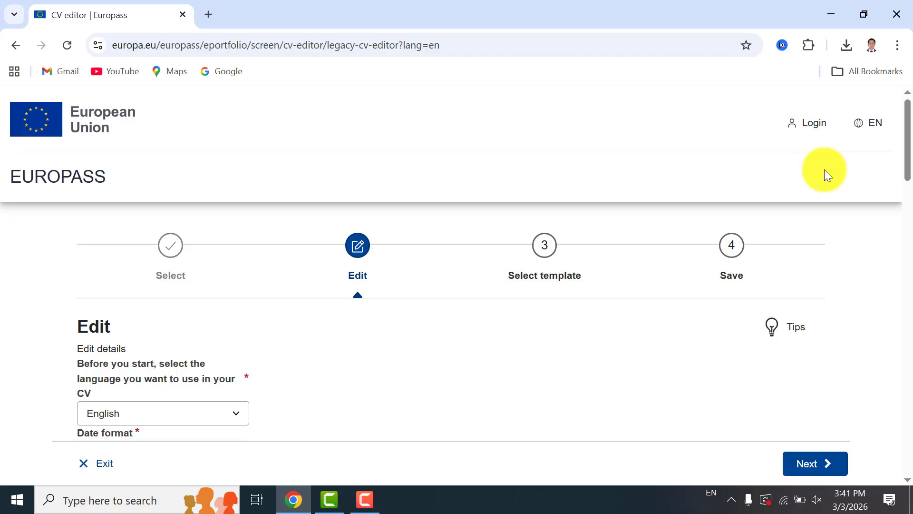
Fill in the first name and last name fields in the personal information section
{"action": "scroll", "coordinate": [906, 134], "scroll_direction": "down", "scroll_amount": 3}
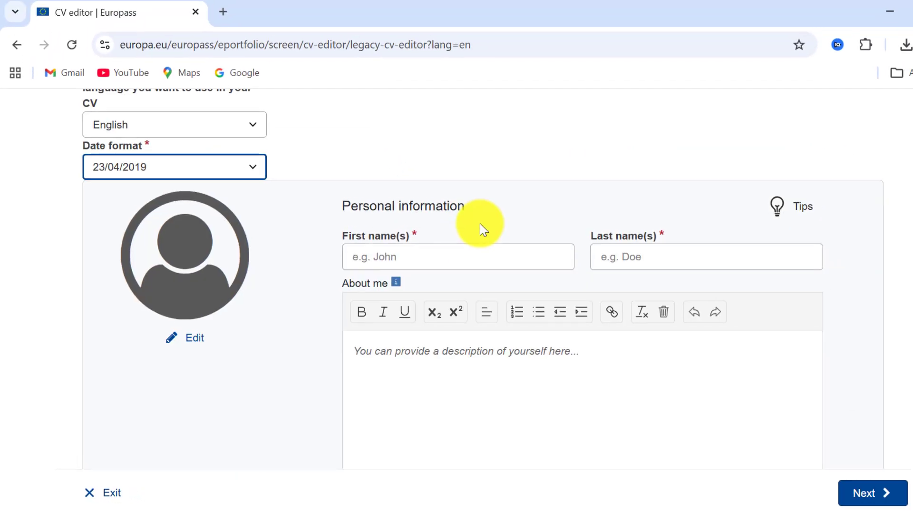
{"action": "left_click", "coordinate": [455, 257]}
{"action": "type", "text": "Hashim"}
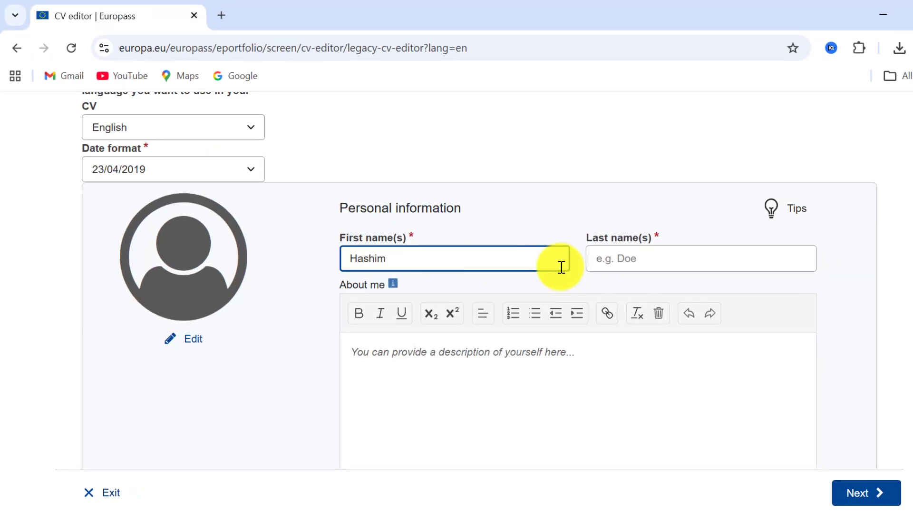
{"action": "left_click", "coordinate": [618, 265]}
{"action": "left_click", "coordinate": [473, 370]}
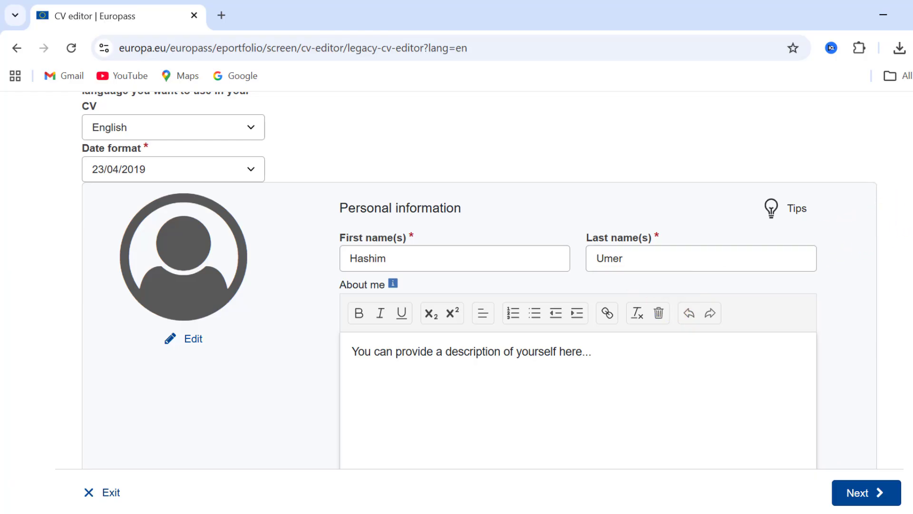
{"action": "left_click_drag", "start_coordinate": [907, 200], "coordinate": [908, 211]}
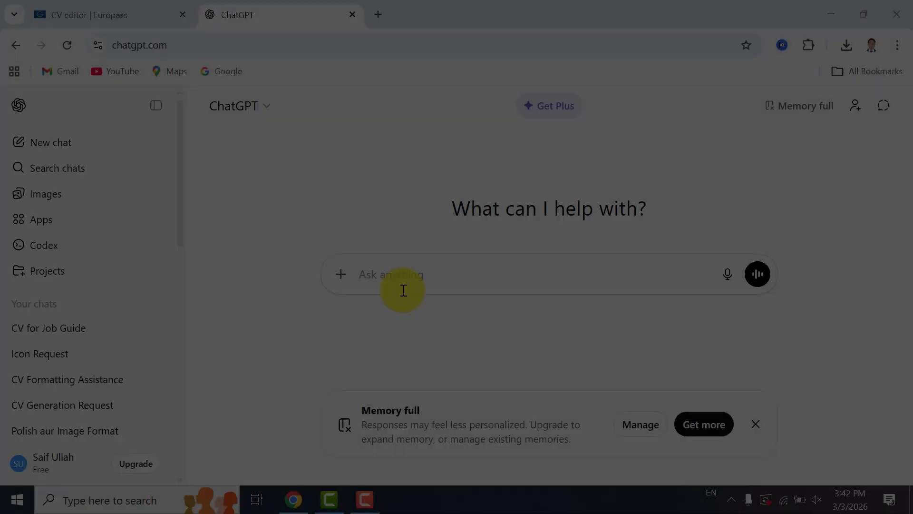
Ask ChatGPT in a new tab to "write 4-5 line profile fit to every job"
{"action": "type", "text": "-5 line pr"}
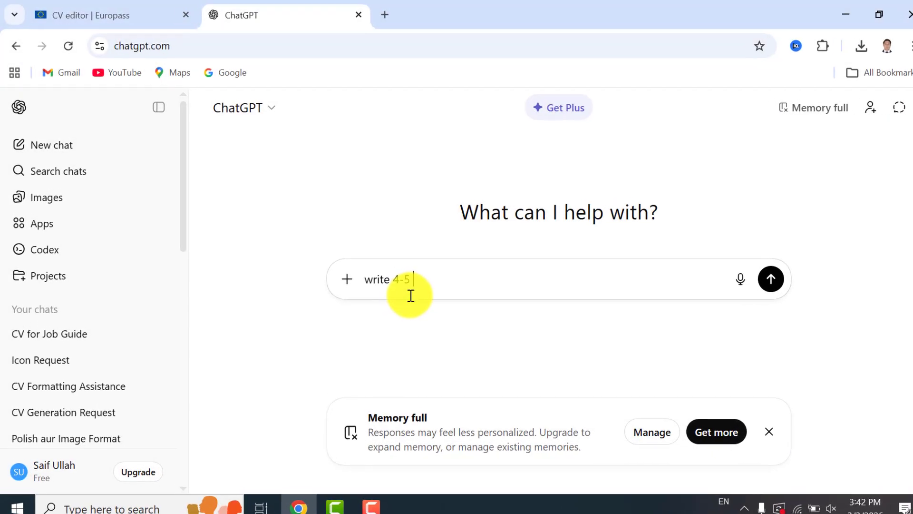
{"action": "type", "text": "ofile fit"}
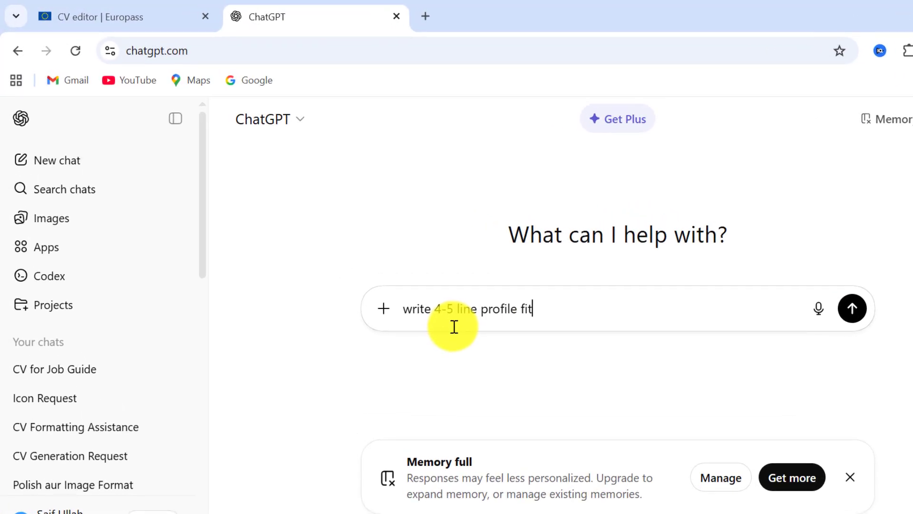
{"action": "type", "text": " to every job"}
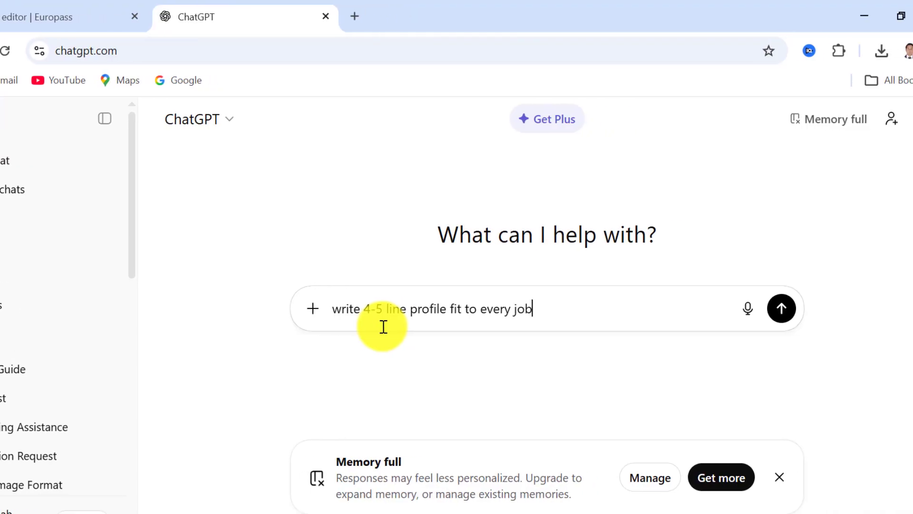
{"action": "key", "text": "Return"}
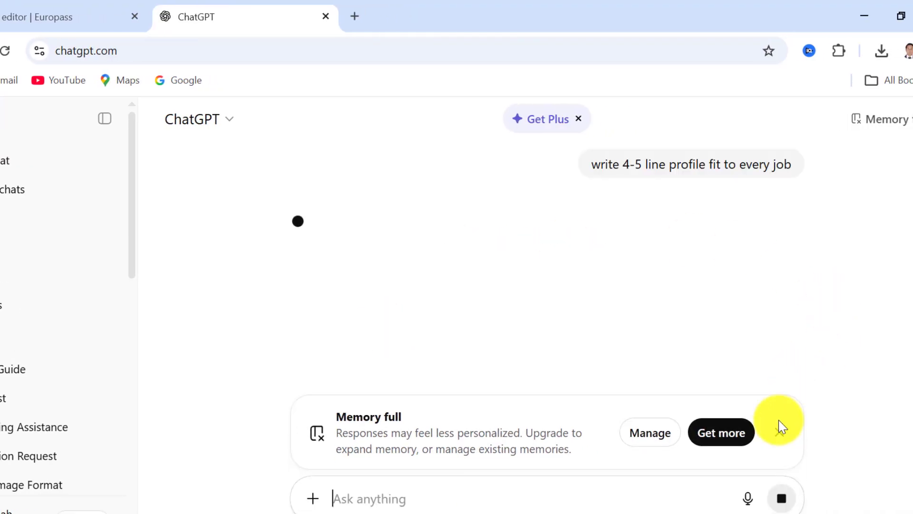
{"action": "left_click", "coordinate": [781, 436]}
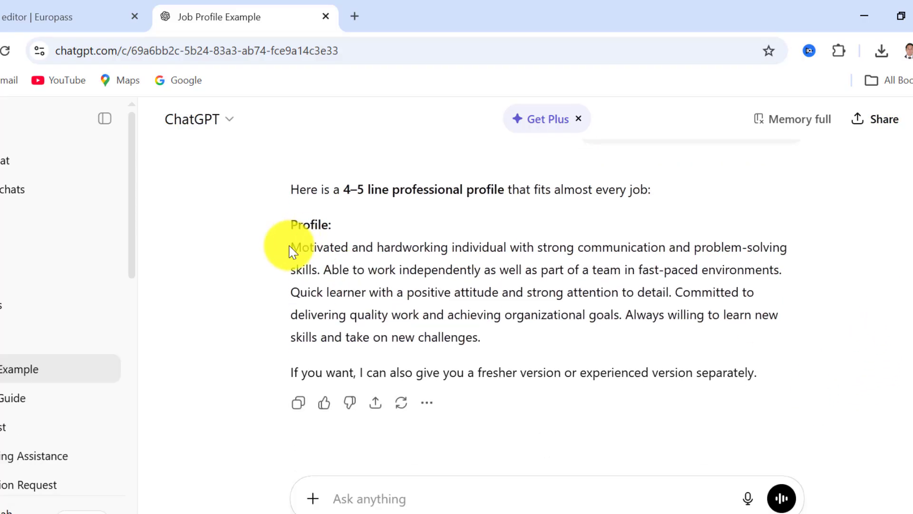
Copy the generated profile paragraph and paste it into the About me field, replacing the placeholder text
{"action": "left_click_drag", "start_coordinate": [291, 247], "coordinate": [481, 338]}
{"action": "right_click", "coordinate": [360, 305]}
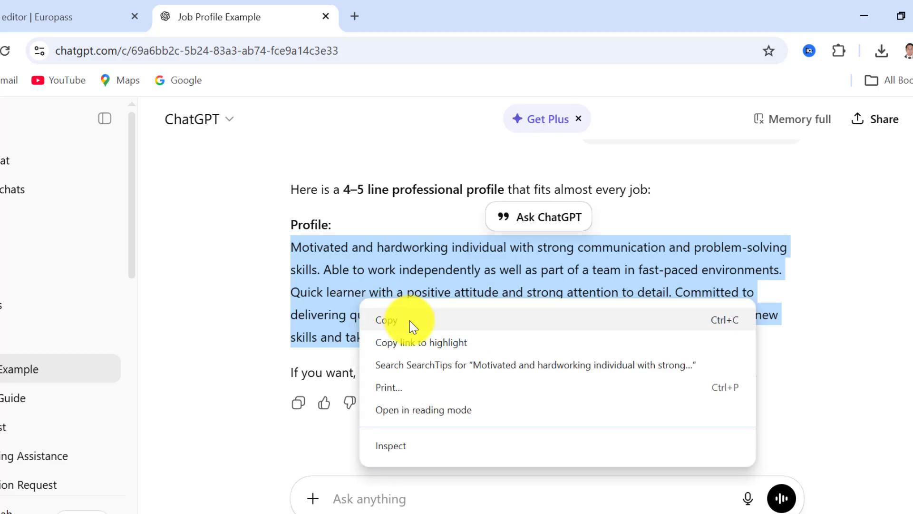
{"action": "left_click", "coordinate": [408, 318]}
{"action": "left_click", "coordinate": [44, 7]}
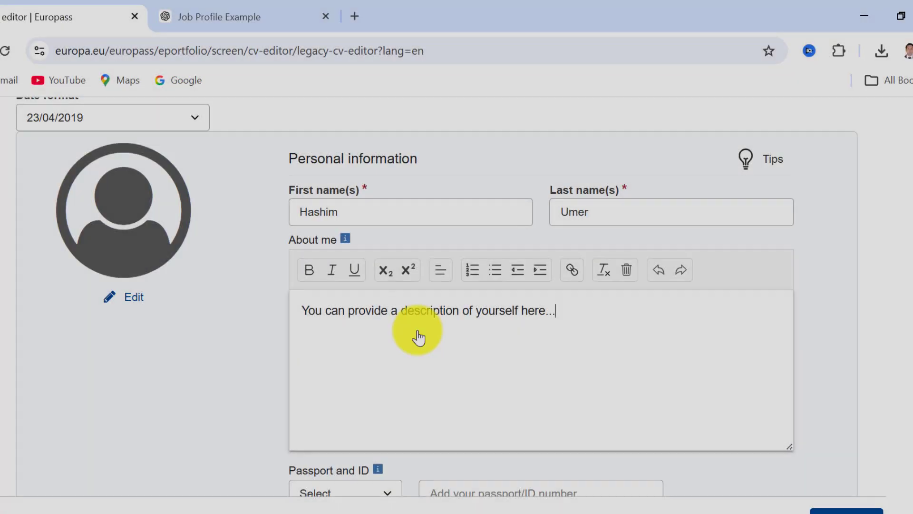
{"action": "key", "text": "ctrl+a"}
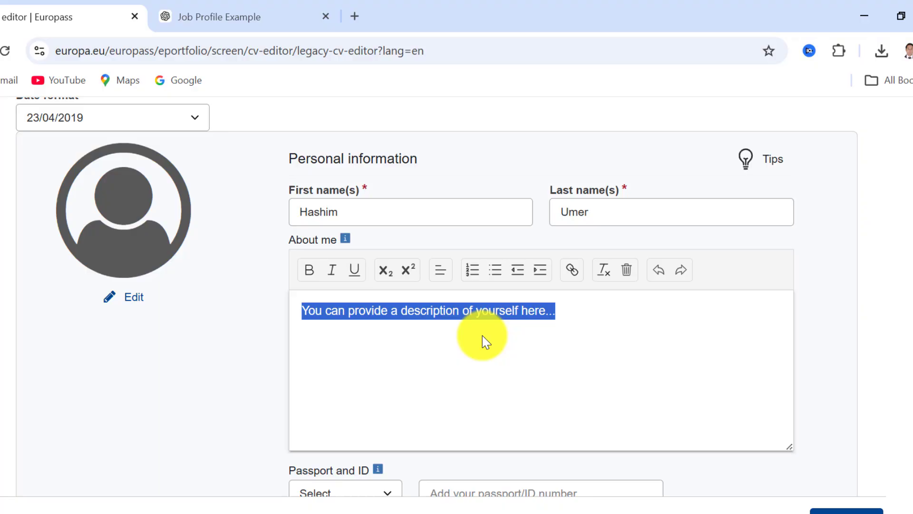
{"action": "key", "text": "BackSpace"}
{"action": "key", "text": "ctrl+v"}
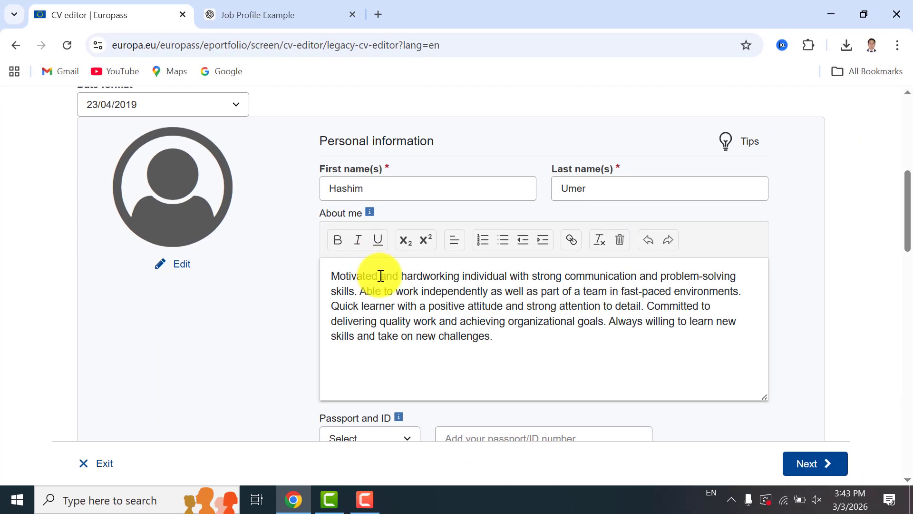
Try bold, italic and underline formatting on the words "Motivated and" in the About me text
{"action": "left_click_drag", "start_coordinate": [401, 276], "coordinate": [331, 275]}
{"action": "left_click", "coordinate": [338, 239]}
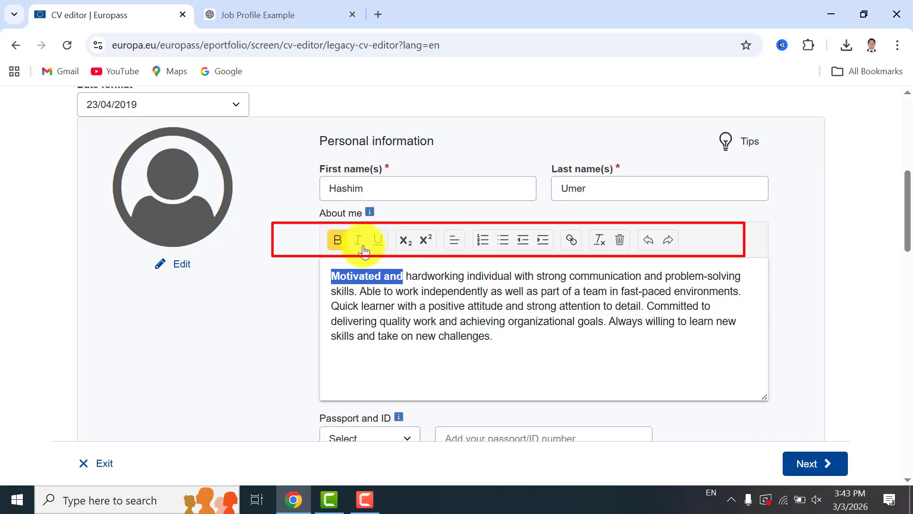
{"action": "left_click", "coordinate": [363, 243]}
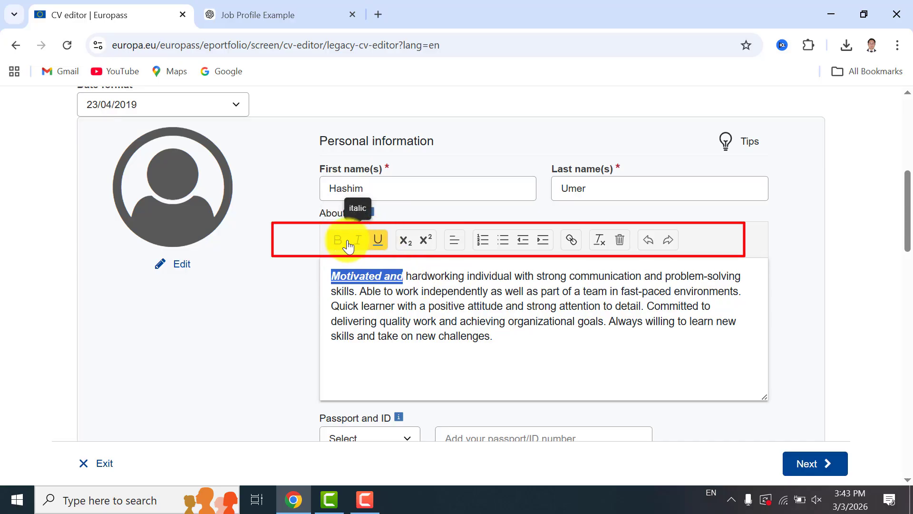
{"action": "left_click", "coordinate": [375, 241]}
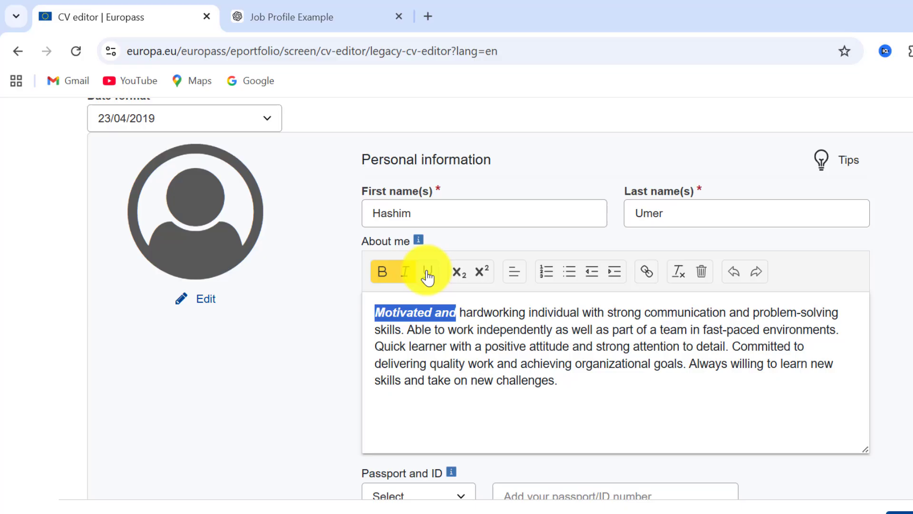
{"action": "left_click", "coordinate": [400, 277]}
{"action": "left_click", "coordinate": [388, 274]}
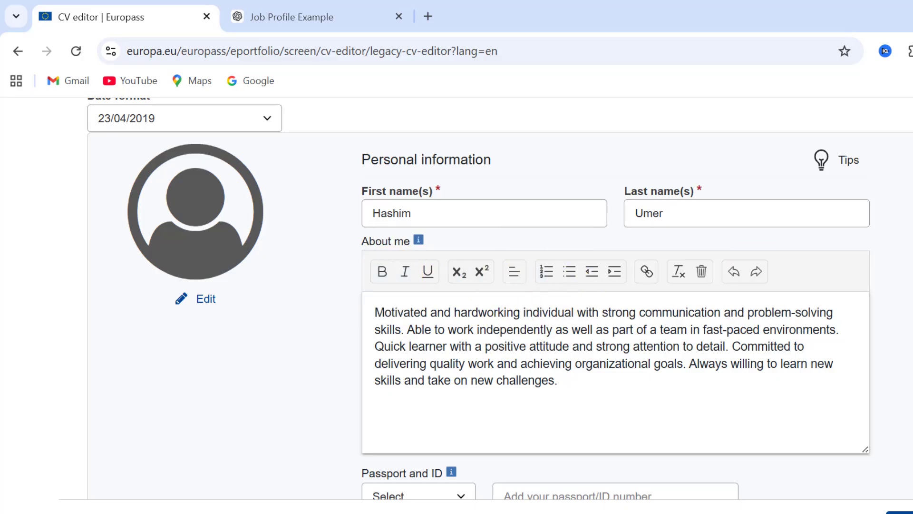
{"action": "scroll", "coordinate": [500, 298], "scroll_direction": "down", "scroll_amount": 4}
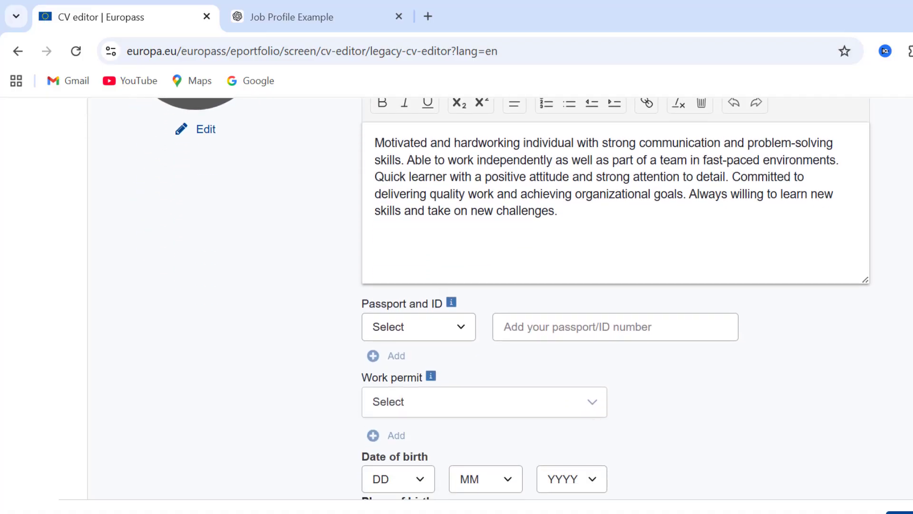
{"action": "left_click", "coordinate": [467, 329]}
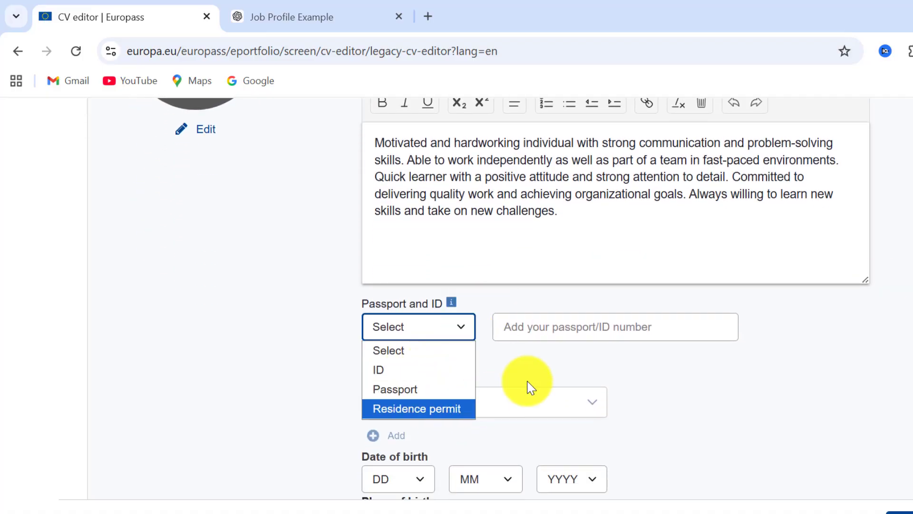
{"action": "left_click", "coordinate": [599, 332]}
{"action": "scroll", "coordinate": [618, 235], "scroll_direction": "down", "scroll_amount": 3}
{"action": "left_click", "coordinate": [569, 279]}
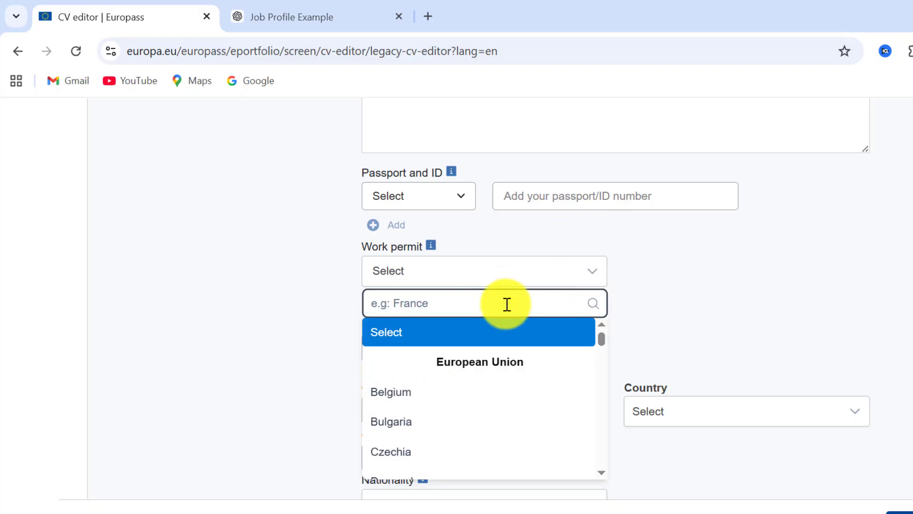
{"action": "left_click", "coordinate": [675, 345]}
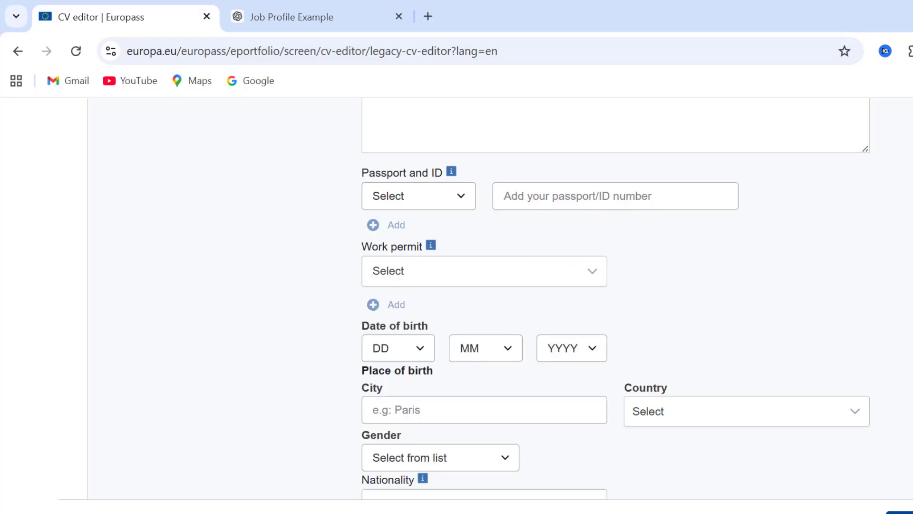
Set the date of birth using the day, month and year selectors
{"action": "scroll", "coordinate": [424, 312], "scroll_direction": "down", "scroll_amount": 1}
{"action": "left_click", "coordinate": [424, 314]}
{"action": "left_click", "coordinate": [379, 243]}
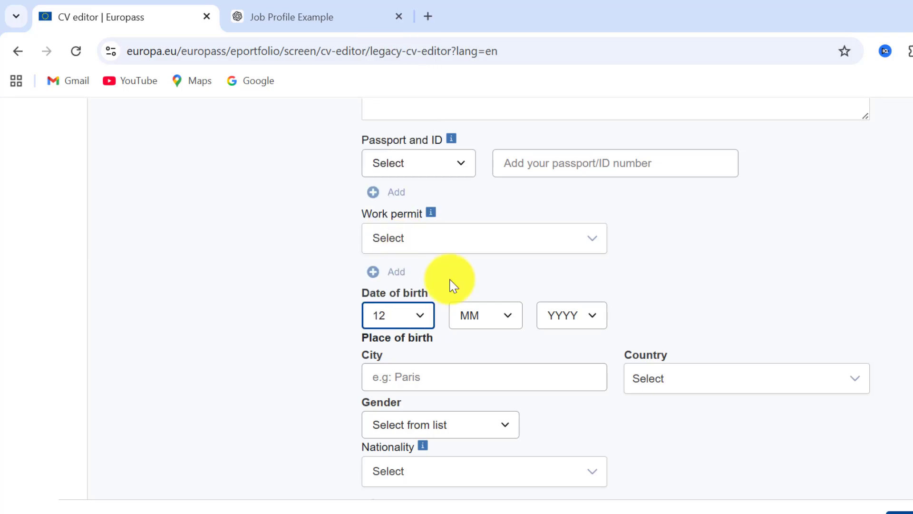
{"action": "left_click", "coordinate": [459, 315]}
{"action": "left_click", "coordinate": [455, 211]}
{"action": "left_click", "coordinate": [578, 315]}
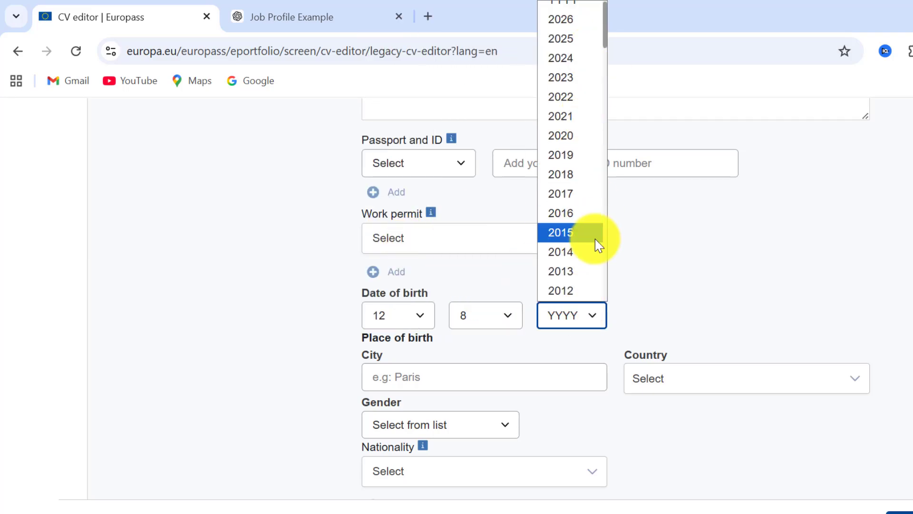
{"action": "scroll", "coordinate": [576, 164], "scroll_direction": "down", "scroll_amount": 4}
{"action": "left_click", "coordinate": [566, 280]}
Enter Lahore as the city of birth and choose Pakistan as the country of birth
{"action": "left_click", "coordinate": [475, 373]}
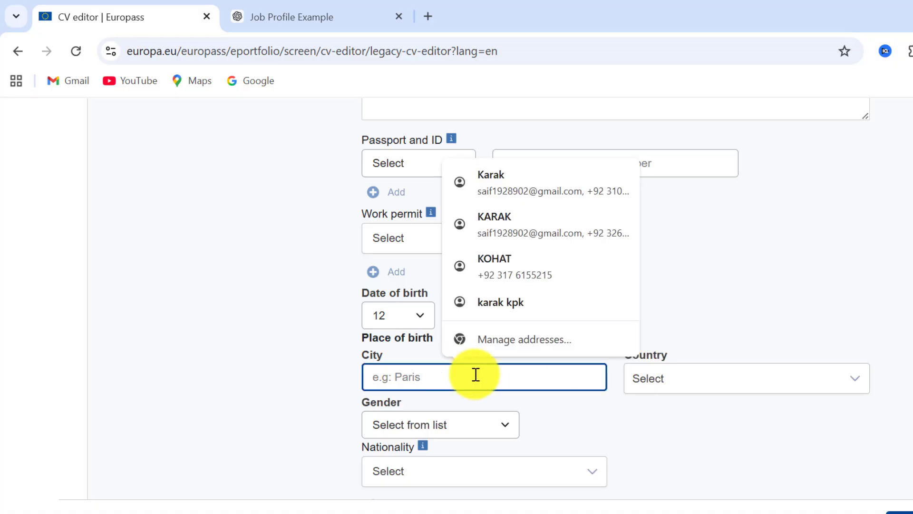
{"action": "left_click", "coordinate": [566, 361]}
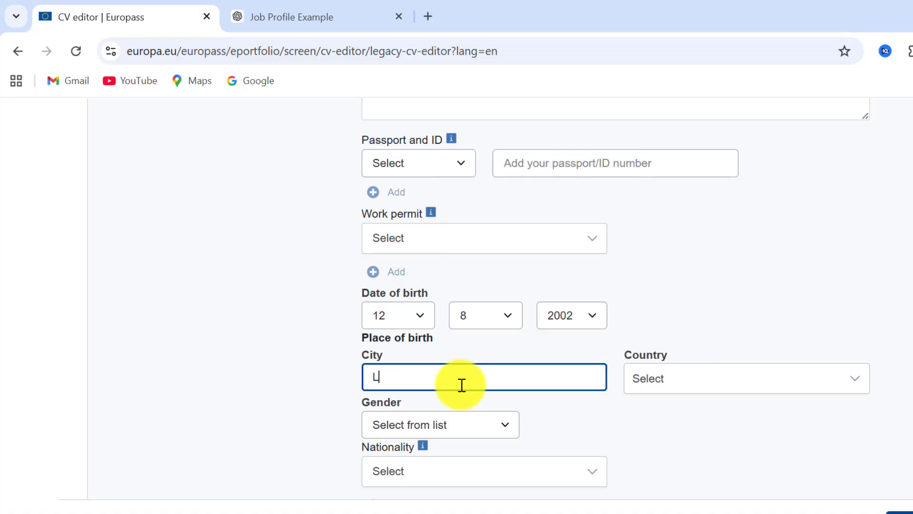
{"action": "left_click", "coordinate": [712, 385]}
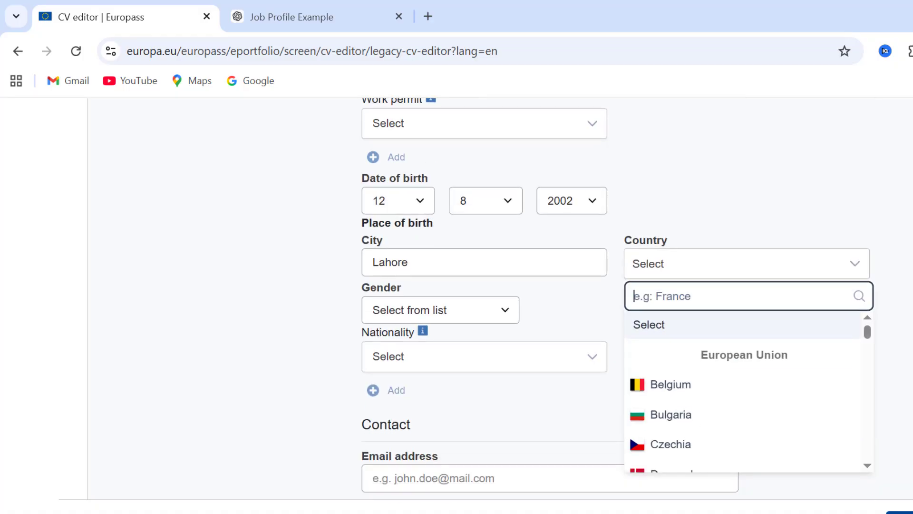
{"action": "left_click_drag", "start_coordinate": [867, 330], "coordinate": [867, 414]}
{"action": "left_click_drag", "start_coordinate": [793, 379], "coordinate": [792, 383]}
{"action": "left_click", "coordinate": [627, 301]}
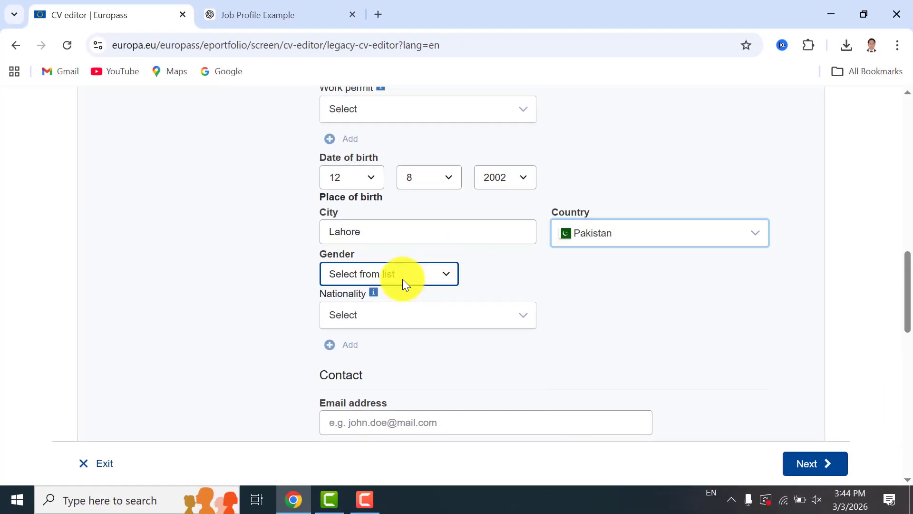
Set the gender to Male and the nationality to Pakistani
{"action": "left_click", "coordinate": [402, 279]}
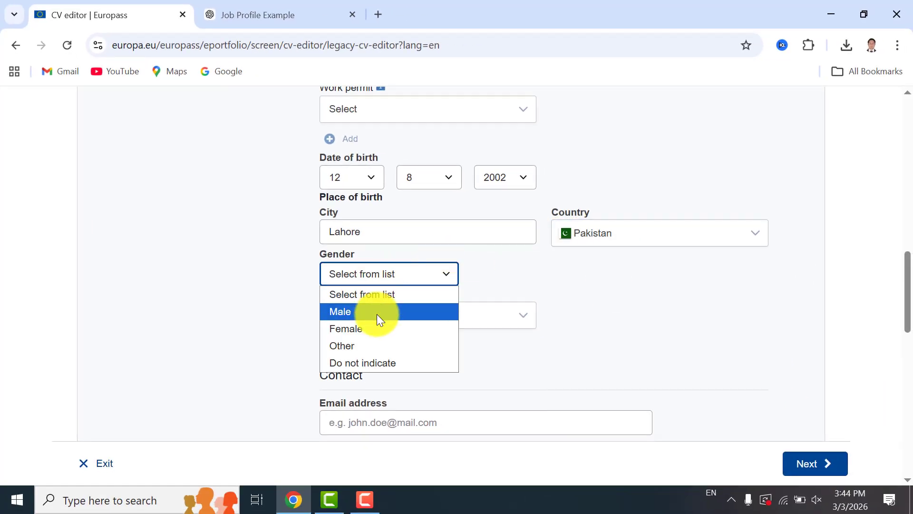
{"action": "left_click", "coordinate": [377, 312]}
{"action": "left_click", "coordinate": [515, 316]}
{"action": "scroll", "coordinate": [899, 309], "scroll_direction": "down", "scroll_amount": 1}
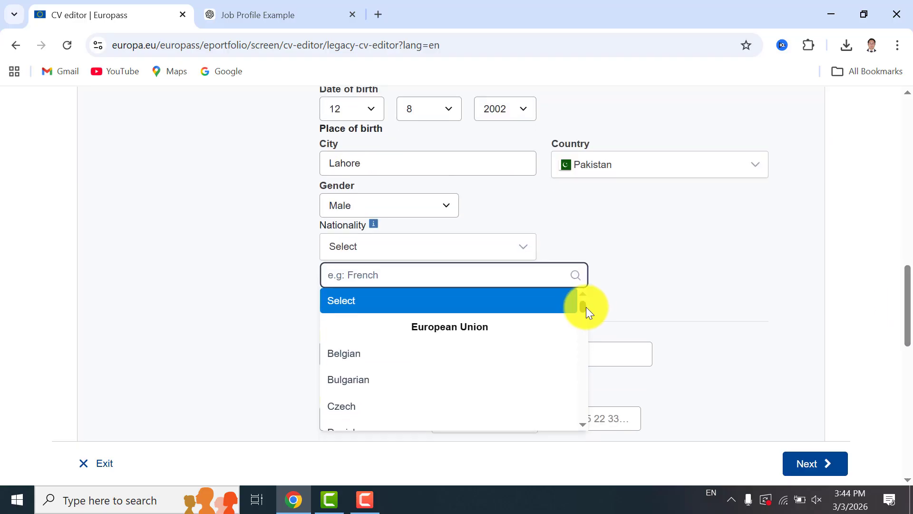
{"action": "left_click_drag", "start_coordinate": [585, 307], "coordinate": [586, 385]}
{"action": "left_click", "coordinate": [358, 386]}
{"action": "scroll", "coordinate": [898, 302], "scroll_direction": "down", "scroll_amount": 1}
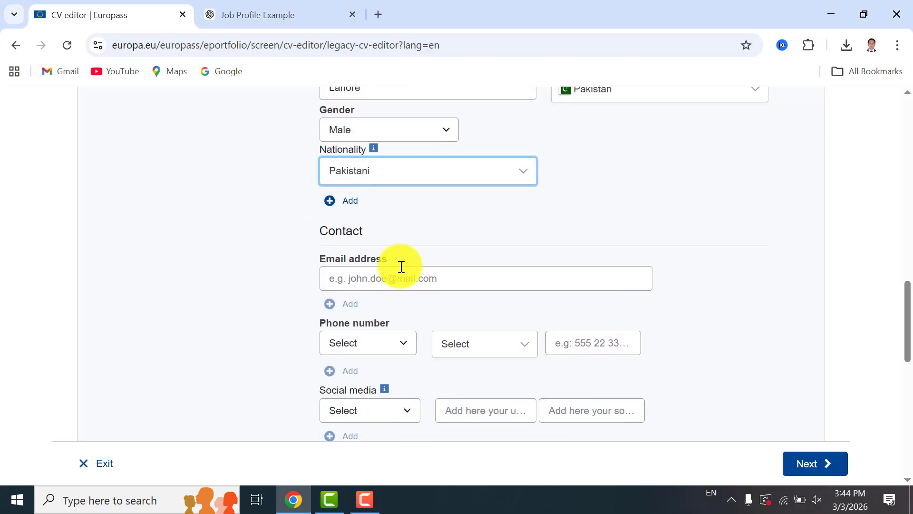
Fill in the contact e-mail address
{"action": "left_click", "coordinate": [465, 284]}
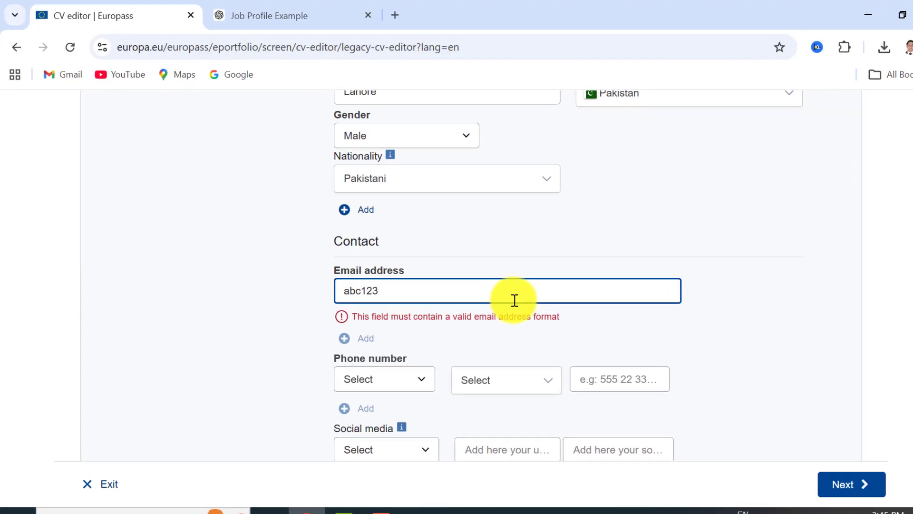
Set the phone type to Mobile with the Pakistan +92 country code and enter the phone number
{"action": "scroll", "coordinate": [780, 278], "scroll_direction": "down", "scroll_amount": 2}
{"action": "left_click", "coordinate": [396, 364]}
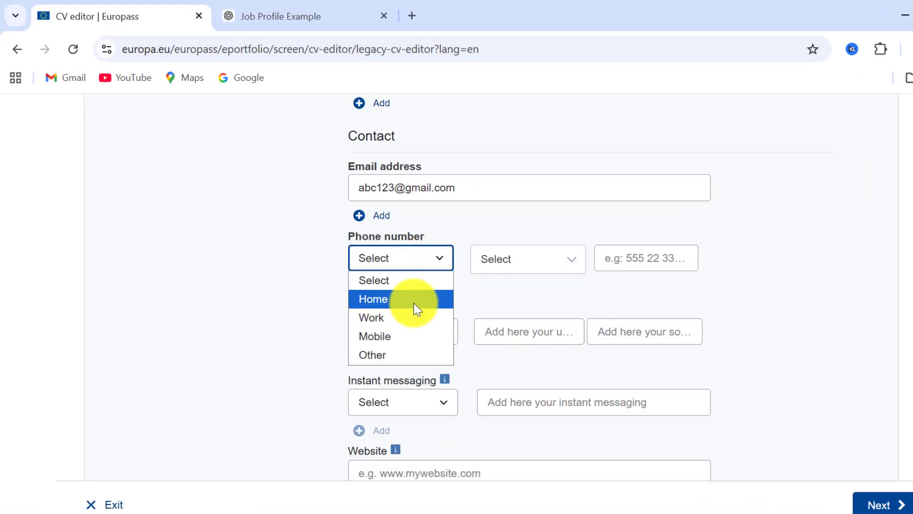
{"action": "left_click", "coordinate": [394, 335]}
{"action": "left_click", "coordinate": [564, 261]}
{"action": "left_click_drag", "start_coordinate": [701, 322], "coordinate": [700, 411]}
{"action": "left_click", "coordinate": [562, 327]}
{"action": "left_click", "coordinate": [641, 258]}
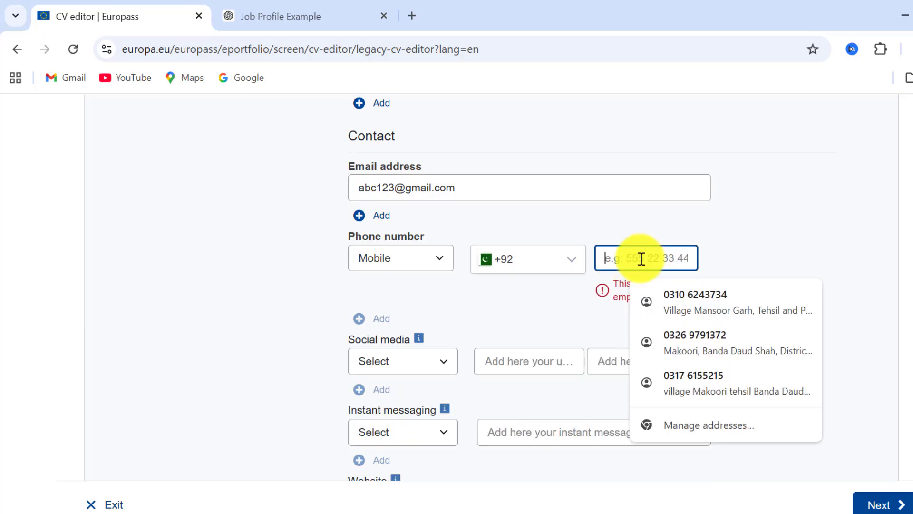
{"action": "type", "text": "12345678"}
Set the address type to Home and enter the street address as address line 1
{"action": "left_click", "coordinate": [450, 333]}
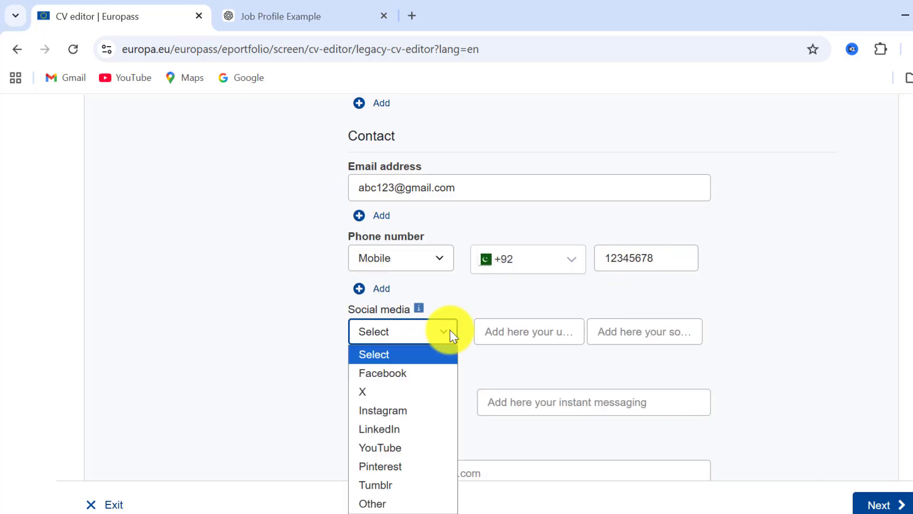
{"action": "scroll", "coordinate": [450, 330], "scroll_direction": "down", "scroll_amount": 5}
{"action": "left_click", "coordinate": [446, 280]}
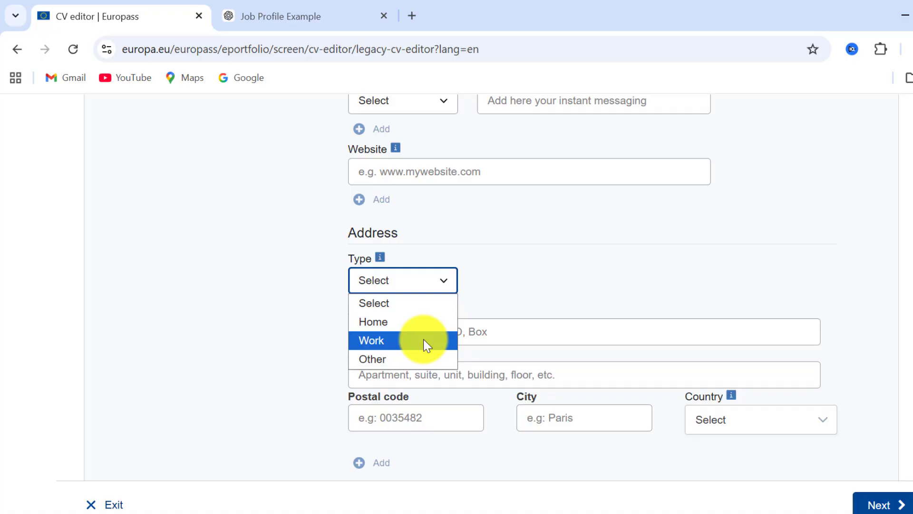
{"action": "left_click", "coordinate": [404, 324]}
{"action": "left_click", "coordinate": [479, 331]}
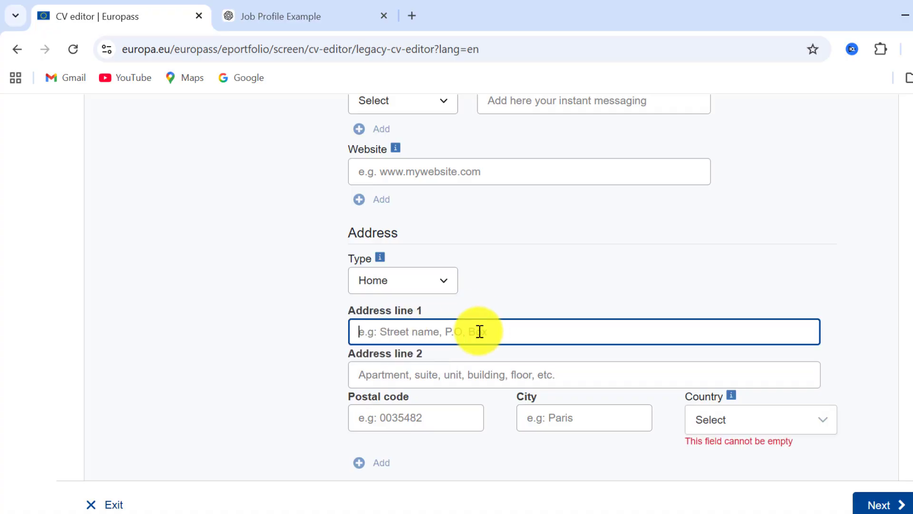
{"action": "type", "text": "abc street, a"}
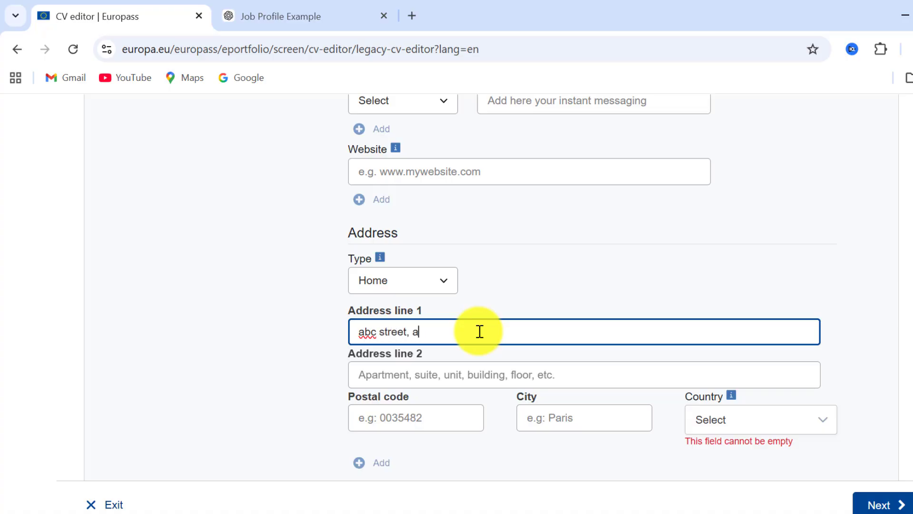
{"action": "type", "text": "nywhere"}
Enter the postal code and Lahore as the address city
{"action": "left_click", "coordinate": [410, 382]}
{"action": "type", "text": "123456"}
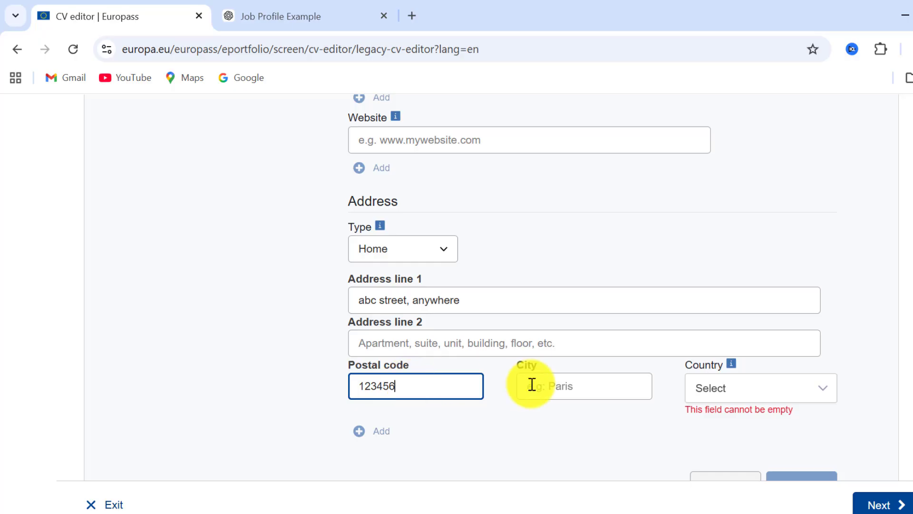
{"action": "left_click", "coordinate": [570, 390]}
{"action": "type", "text": "p"}
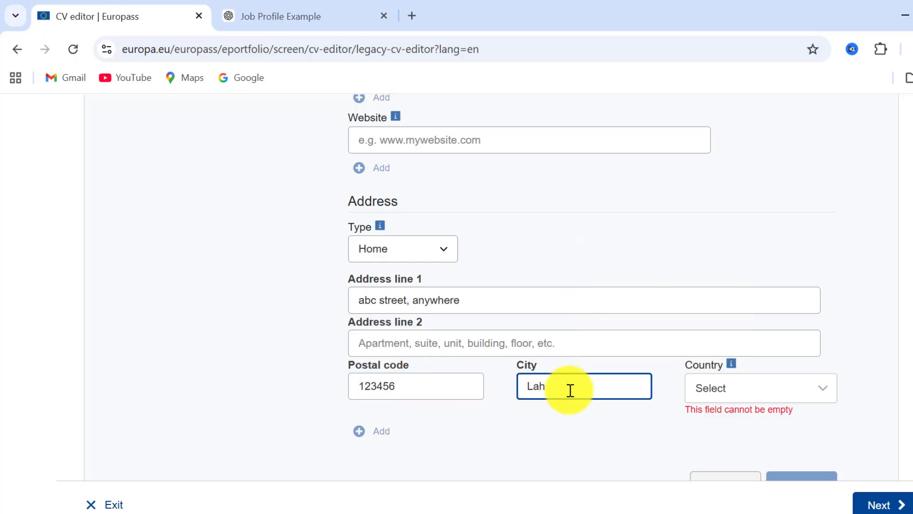
Choose Pakistan as the address country and save the personal information
{"action": "left_click", "coordinate": [746, 396]}
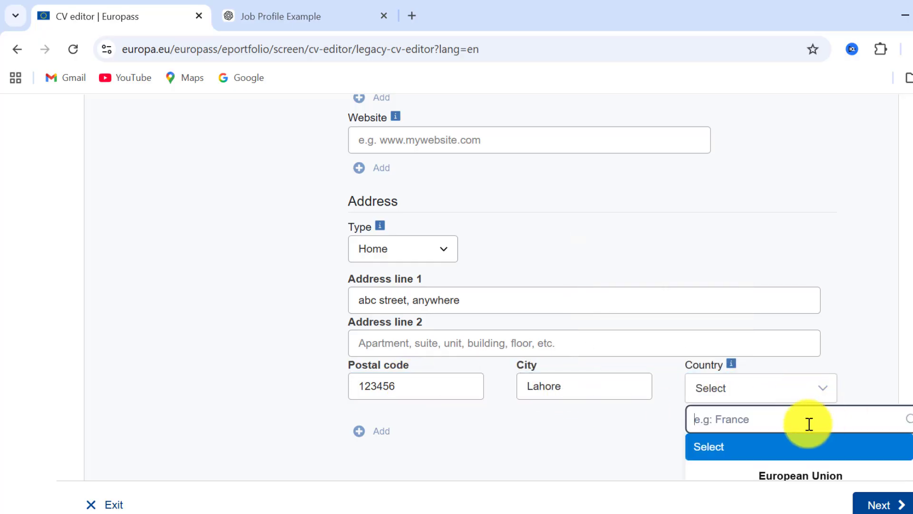
{"action": "type", "text": "Pak"}
{"action": "left_click", "coordinate": [786, 447]}
{"action": "scroll", "coordinate": [787, 447], "scroll_direction": "down", "scroll_amount": 1}
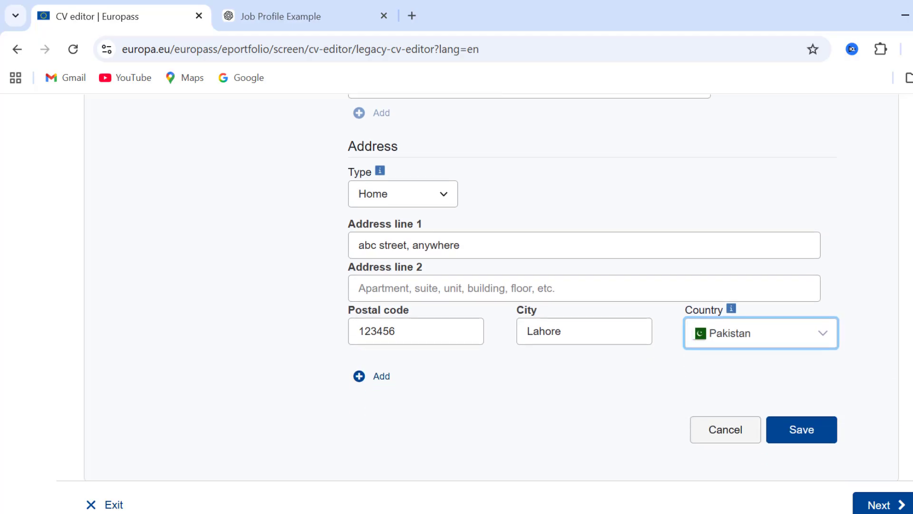
{"action": "left_click", "coordinate": [793, 430]}
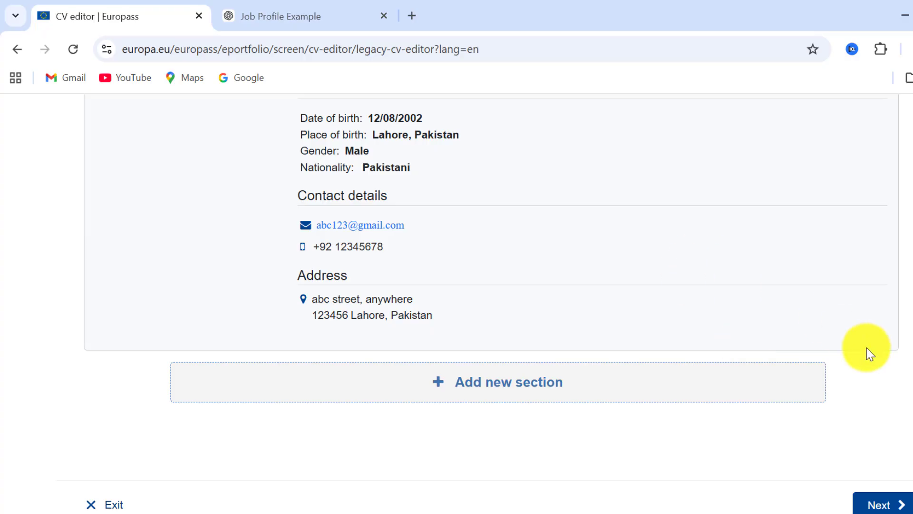
{"action": "left_click_drag", "start_coordinate": [911, 356], "coordinate": [912, 285]}
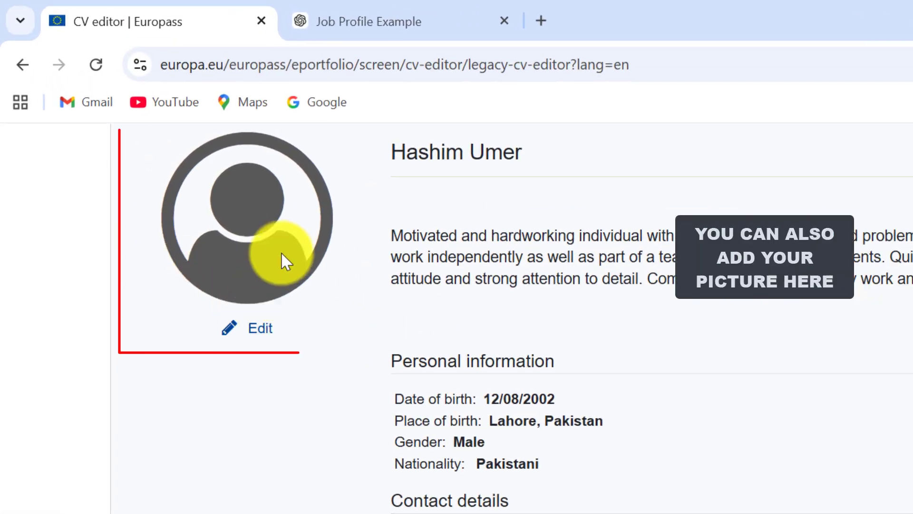
{"action": "left_click", "coordinate": [248, 333]}
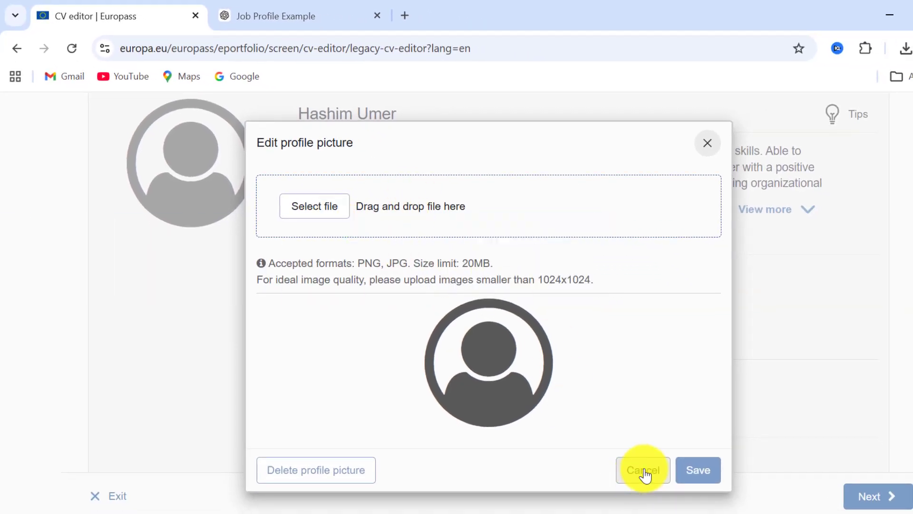
{"action": "left_click", "coordinate": [645, 474]}
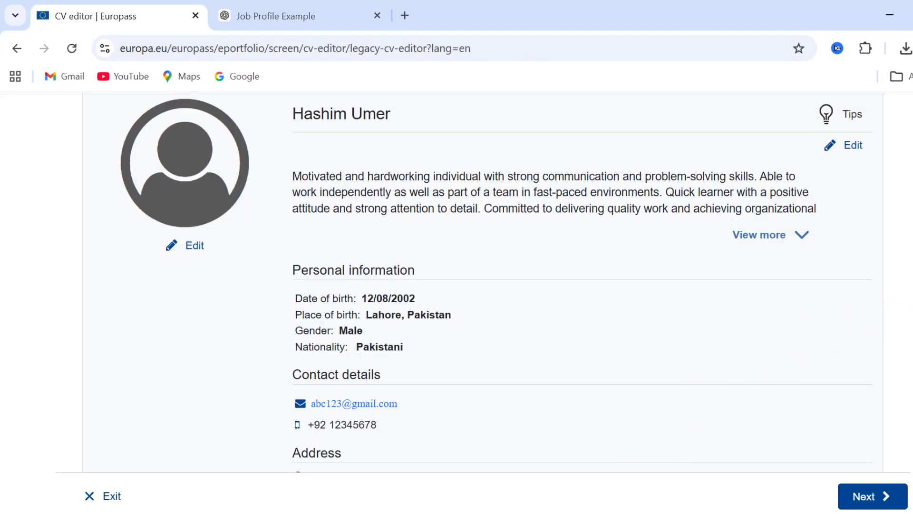
Add a new Education and training section to the CV
{"action": "scroll", "coordinate": [496, 280], "scroll_direction": "down", "scroll_amount": 4}
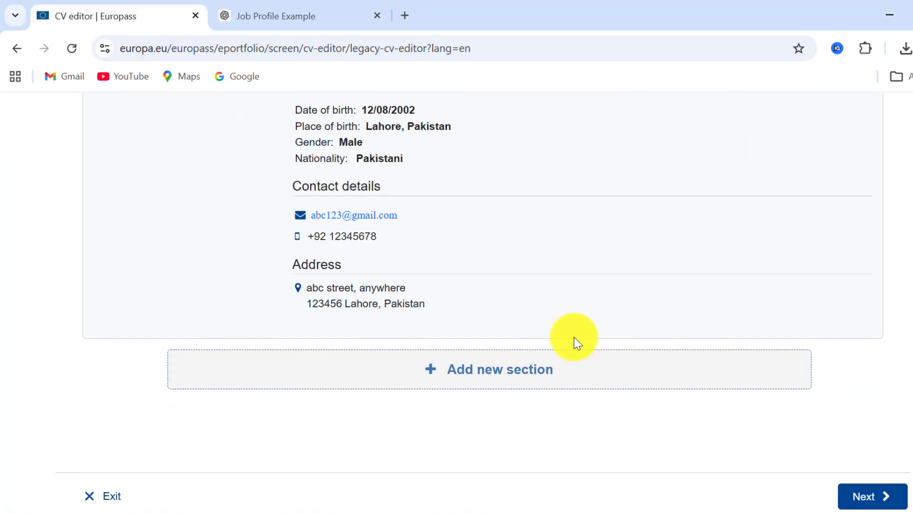
{"action": "left_click", "coordinate": [505, 379]}
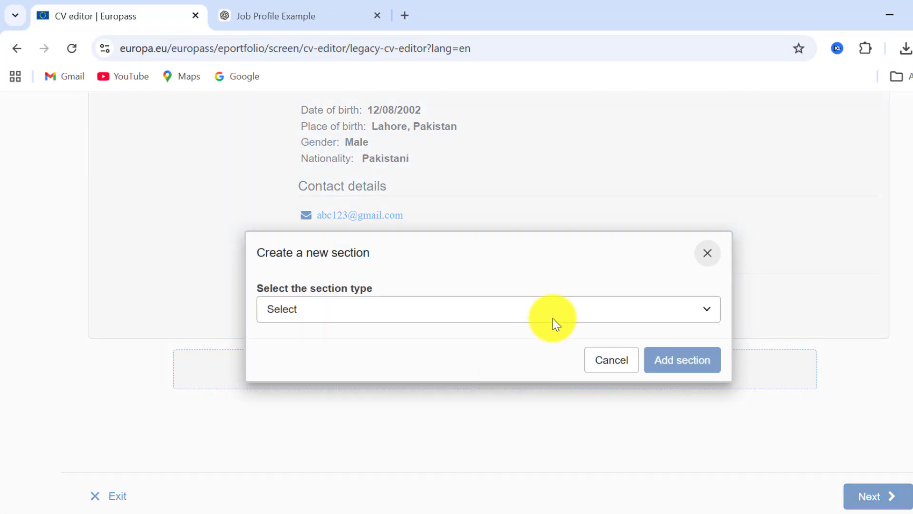
{"action": "left_click", "coordinate": [568, 308]}
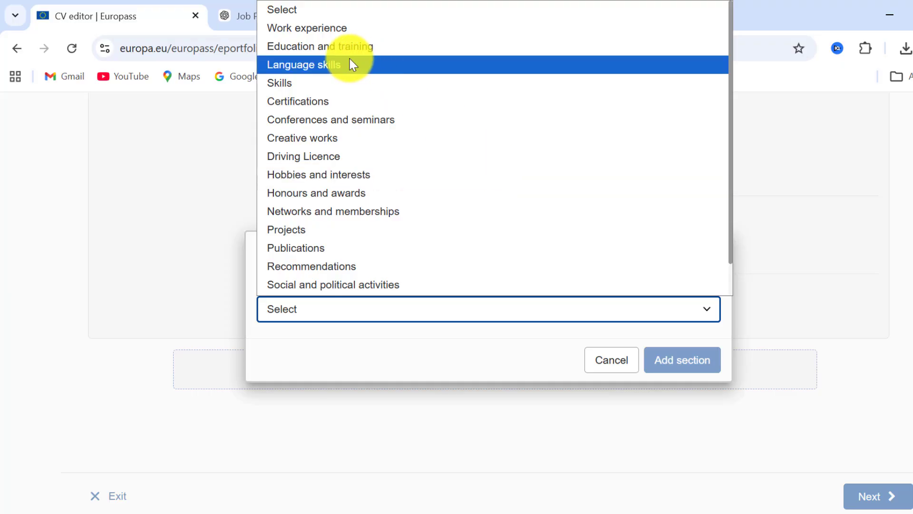
{"action": "left_click", "coordinate": [317, 42]}
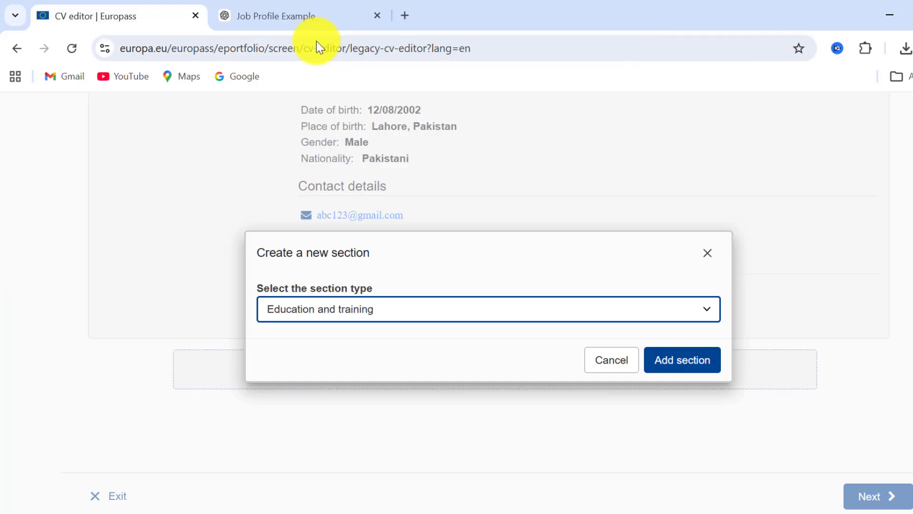
{"action": "left_click", "coordinate": [704, 368]}
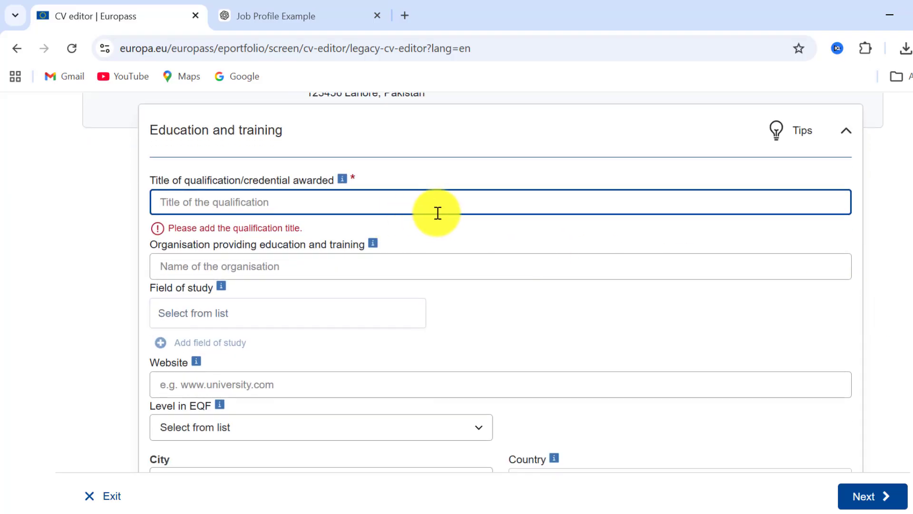
Enter BS Physics as the qualification title and ABC University of Science & Technology as the organisation
{"action": "type", "text": "BS Phys"}
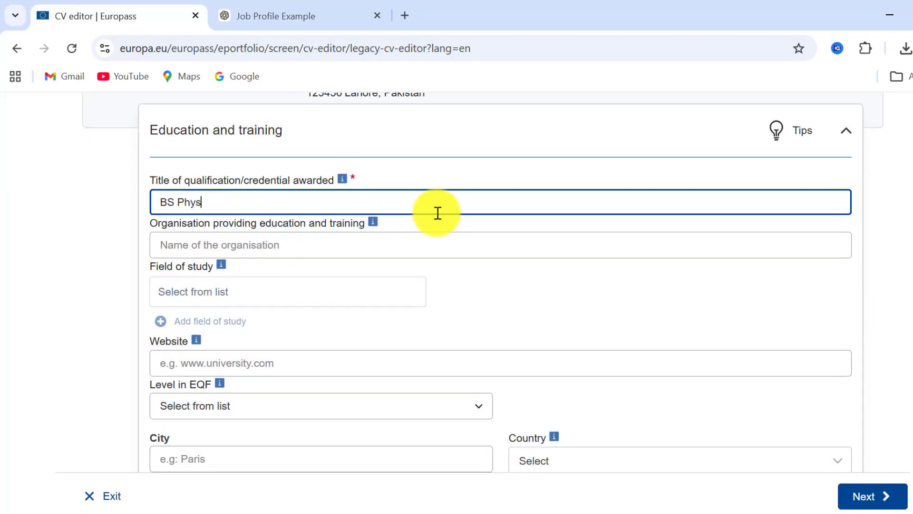
{"action": "type", "text": "ics"}
{"action": "left_click", "coordinate": [399, 247]}
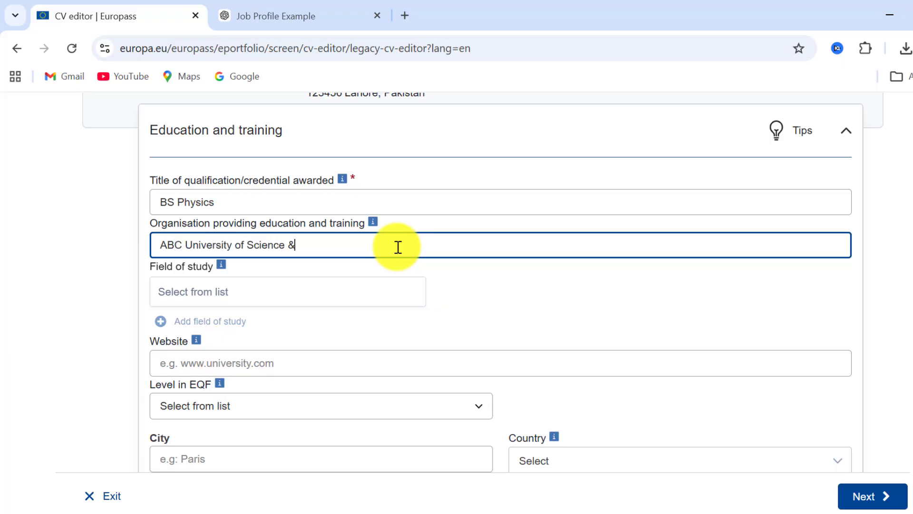
{"action": "type", "text": "ABC University of Science & Technology"}
Set the field of study to Natural sciences, mathematics and statistics, specified further as Physics
{"action": "left_click", "coordinate": [410, 292]}
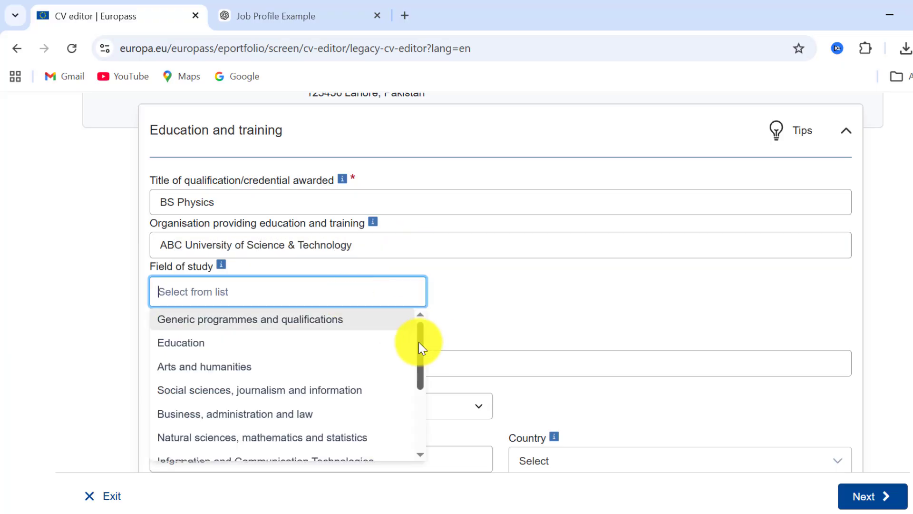
{"action": "scroll", "coordinate": [417, 383], "scroll_direction": "down", "scroll_amount": 2}
{"action": "left_click", "coordinate": [409, 345]}
{"action": "left_click", "coordinate": [690, 290]}
{"action": "scroll", "coordinate": [717, 336], "scroll_direction": "down", "scroll_amount": 5}
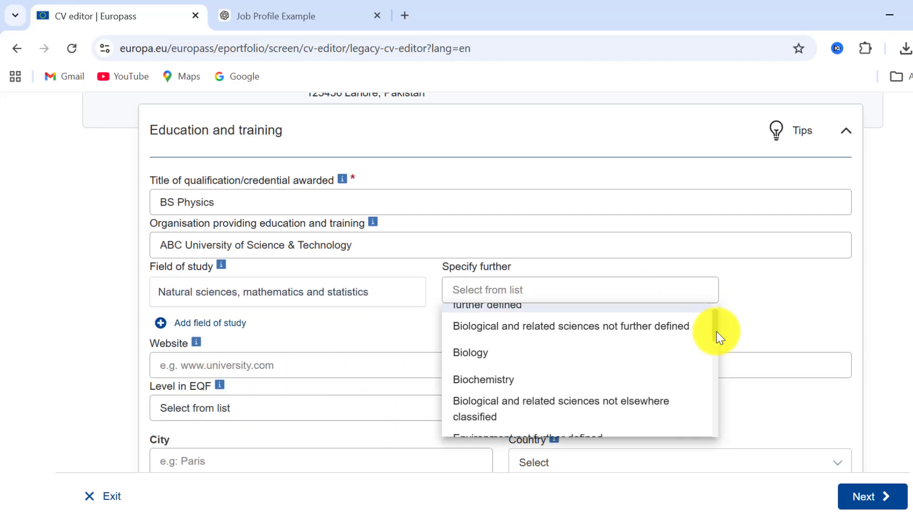
{"action": "left_click", "coordinate": [716, 380]}
Enter Lahore as the city and choose Pakistan as the country of the education entry
{"action": "scroll", "coordinate": [909, 329], "scroll_direction": "down", "scroll_amount": 2}
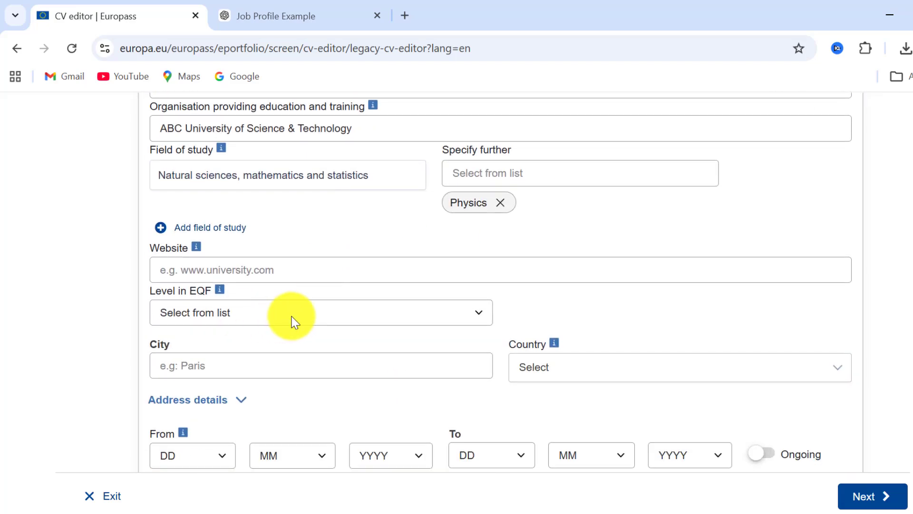
{"action": "left_click", "coordinate": [342, 365]}
{"action": "type", "text": "Lah"}
{"action": "type", "text": "ore"}
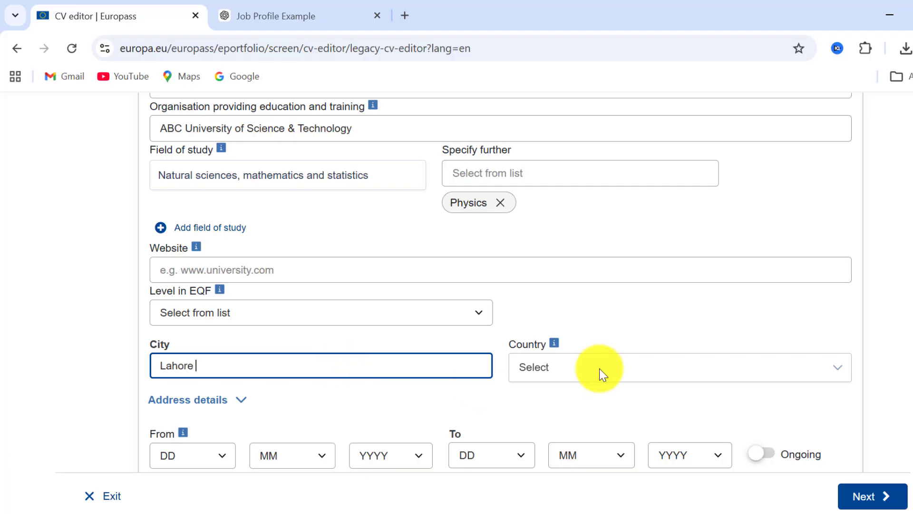
{"action": "left_click", "coordinate": [752, 361]}
{"action": "scroll", "coordinate": [809, 309], "scroll_direction": "down", "scroll_amount": 2}
{"action": "left_click", "coordinate": [833, 269]}
{"action": "scroll", "coordinate": [845, 333], "scroll_direction": "down", "scroll_amount": 15}
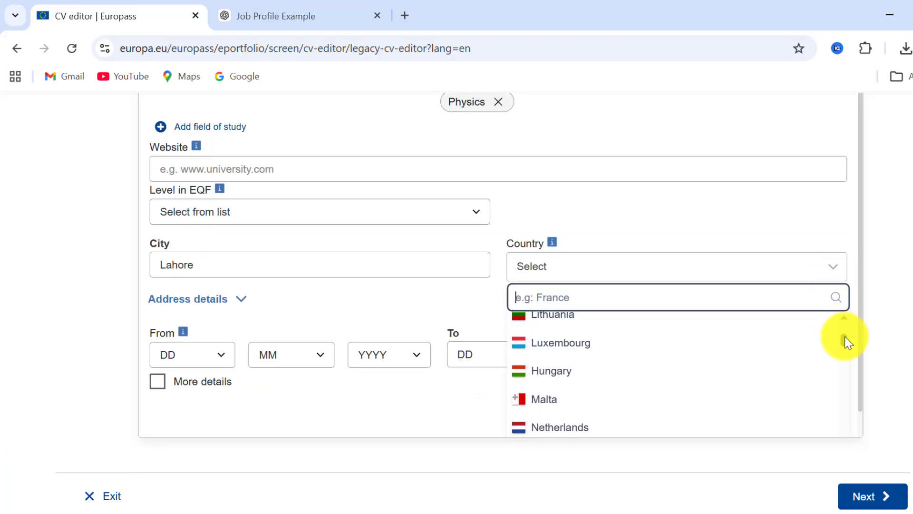
{"action": "scroll", "coordinate": [847, 347], "scroll_direction": "up", "scroll_amount": 5}
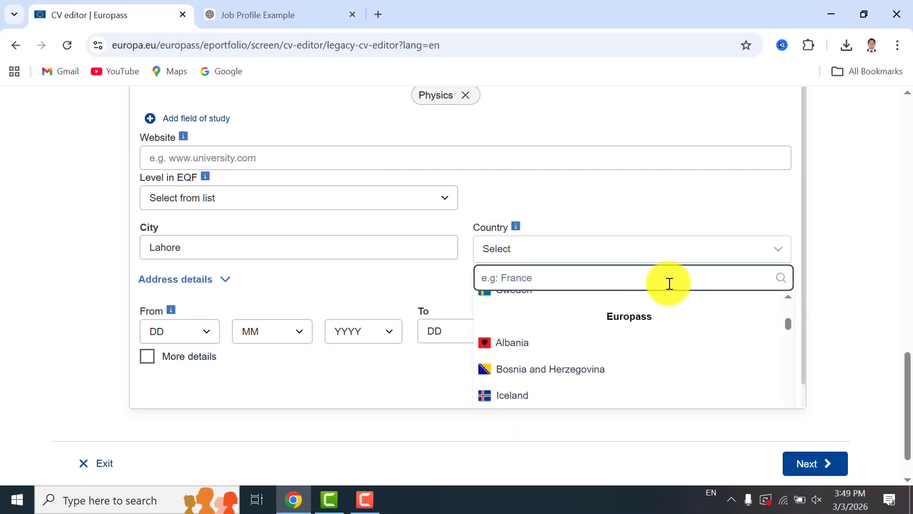
{"action": "type", "text": "paki"}
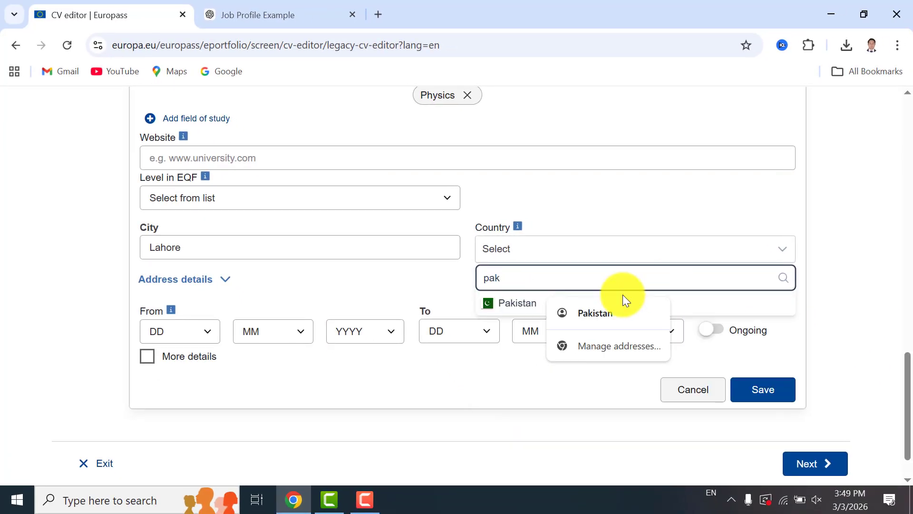
{"action": "left_click", "coordinate": [524, 302]}
Set the study period from 14/9/2019 to 11/9/2023 and save the education entry
{"action": "left_click", "coordinate": [205, 328]}
{"action": "left_click", "coordinate": [163, 247]}
{"action": "left_click", "coordinate": [289, 344]}
{"action": "left_click", "coordinate": [273, 257]}
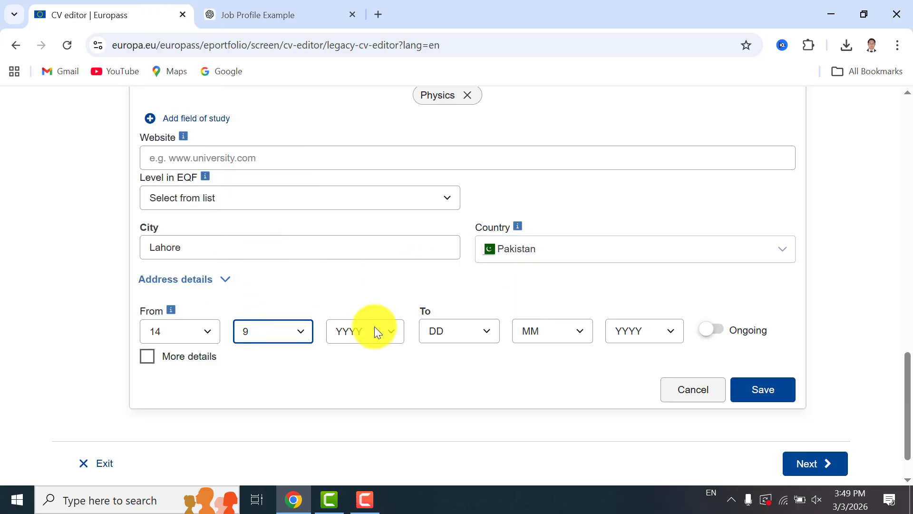
{"action": "left_click", "coordinate": [374, 329]}
{"action": "left_click", "coordinate": [354, 189]}
{"action": "left_click", "coordinate": [459, 330]}
{"action": "left_click", "coordinate": [442, 189]}
{"action": "left_click", "coordinate": [552, 331]}
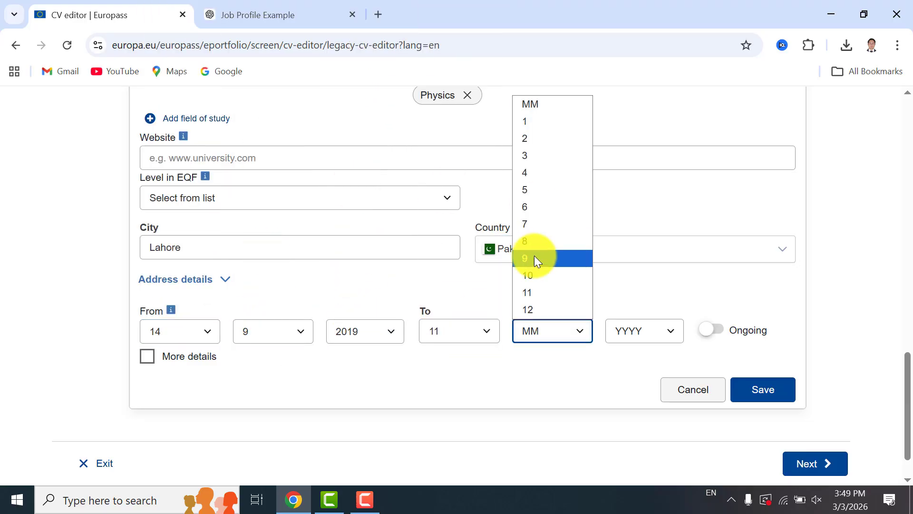
{"action": "left_click", "coordinate": [534, 257]}
{"action": "left_click", "coordinate": [643, 331]}
{"action": "left_click", "coordinate": [628, 129]}
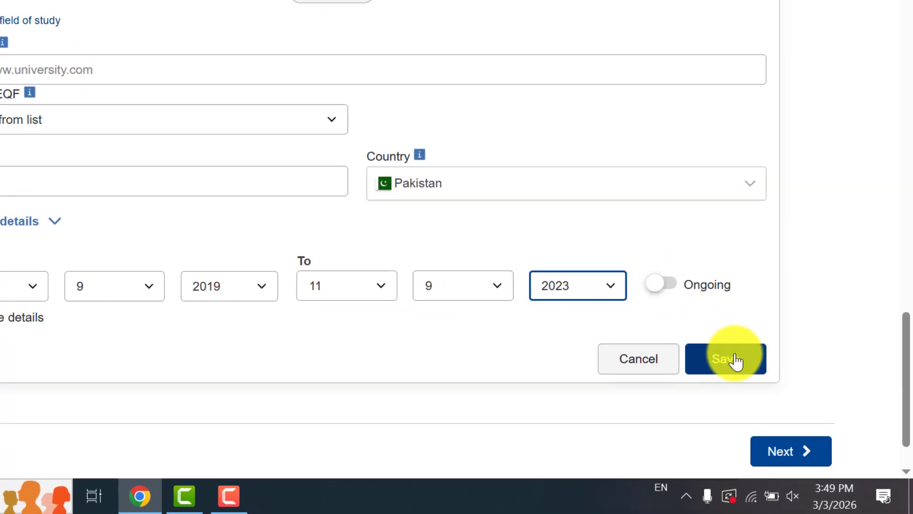
{"action": "left_click", "coordinate": [735, 359]}
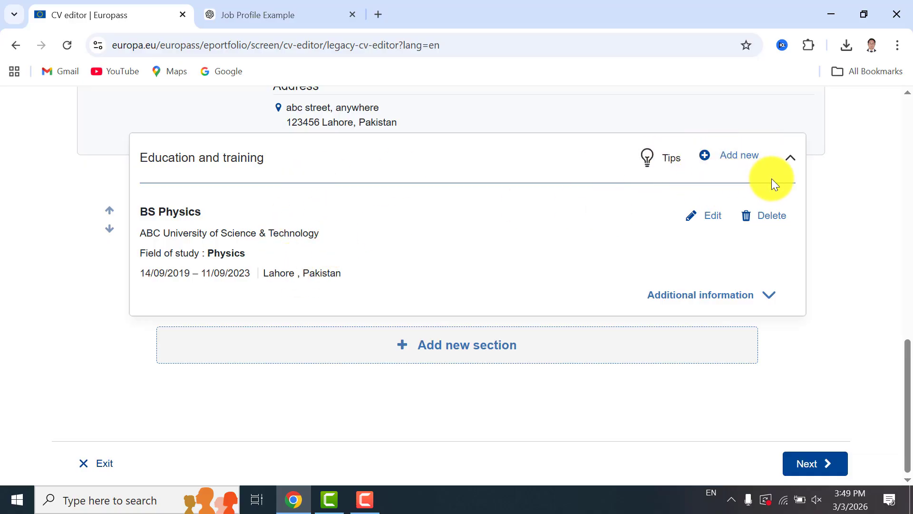
Add a new education entry titled Intermediate with ABC Board as the organisation
{"action": "left_click", "coordinate": [748, 157]}
{"action": "left_click", "coordinate": [242, 326]}
{"action": "type", "text": "Inte"}
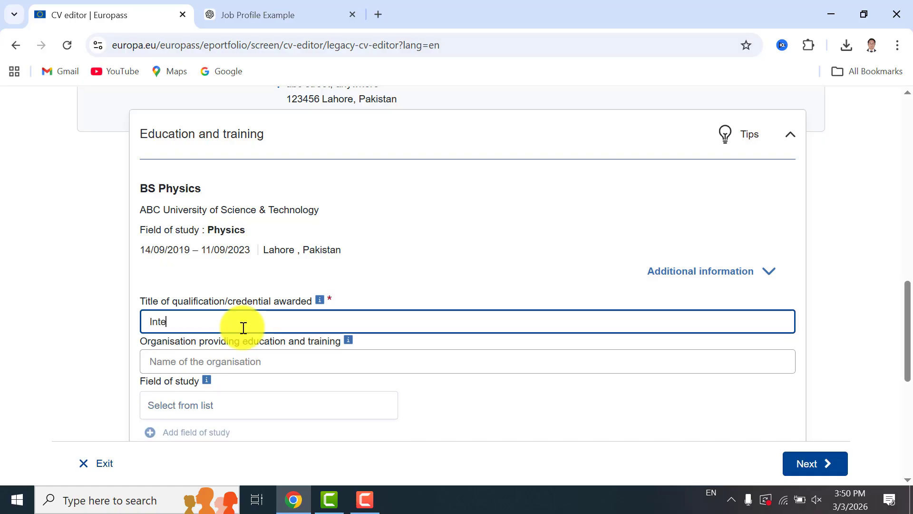
{"action": "type", "text": "rmediate"}
{"action": "left_click", "coordinate": [224, 358]}
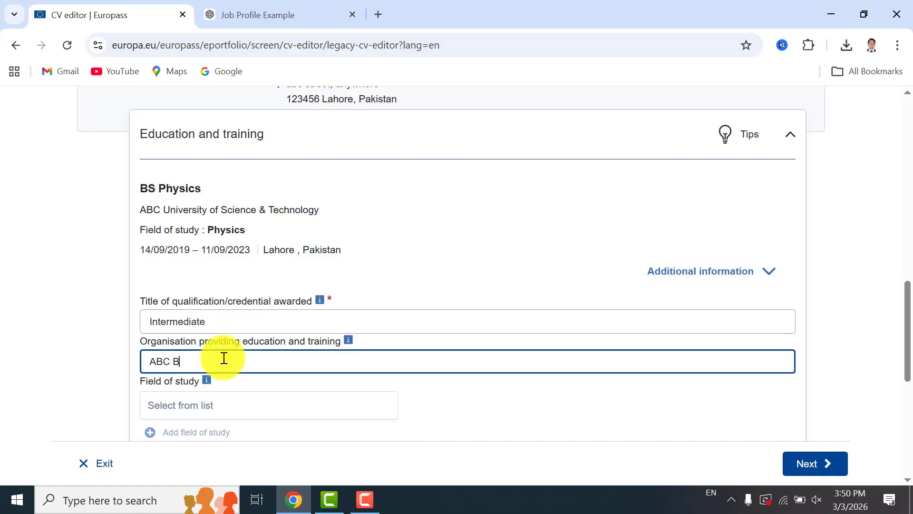
Enter Lahore as the city and choose Pakistan as the country of the Intermediate entry
{"action": "scroll", "coordinate": [906, 314], "scroll_direction": "down", "scroll_amount": 4}
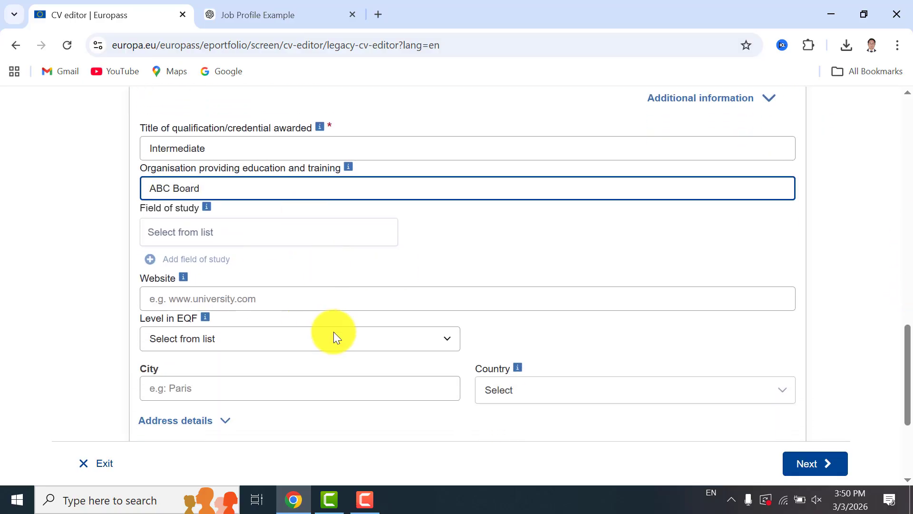
{"action": "left_click", "coordinate": [363, 393]}
{"action": "type", "text": "Lahore"}
{"action": "left_click", "coordinate": [492, 394]}
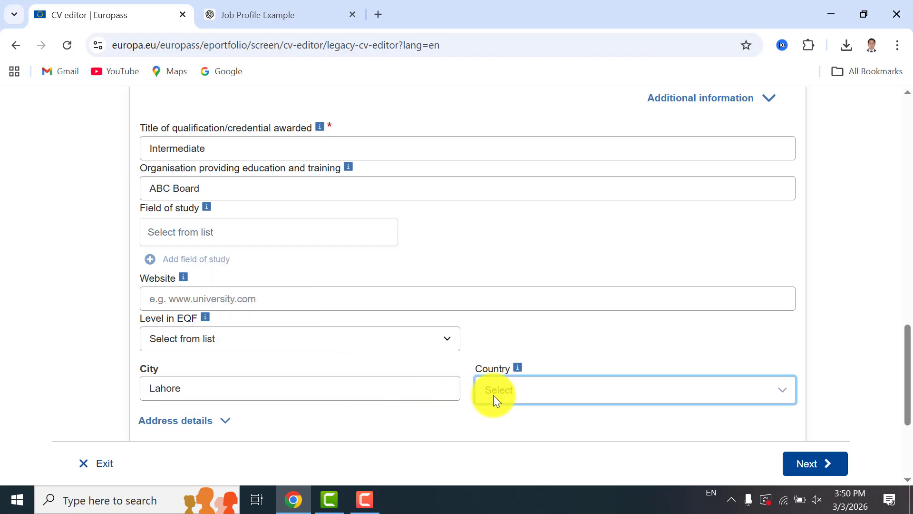
{"action": "scroll", "coordinate": [908, 383], "scroll_direction": "down", "scroll_amount": 3}
{"action": "left_click", "coordinate": [581, 223]}
{"action": "type", "text": "paki"}
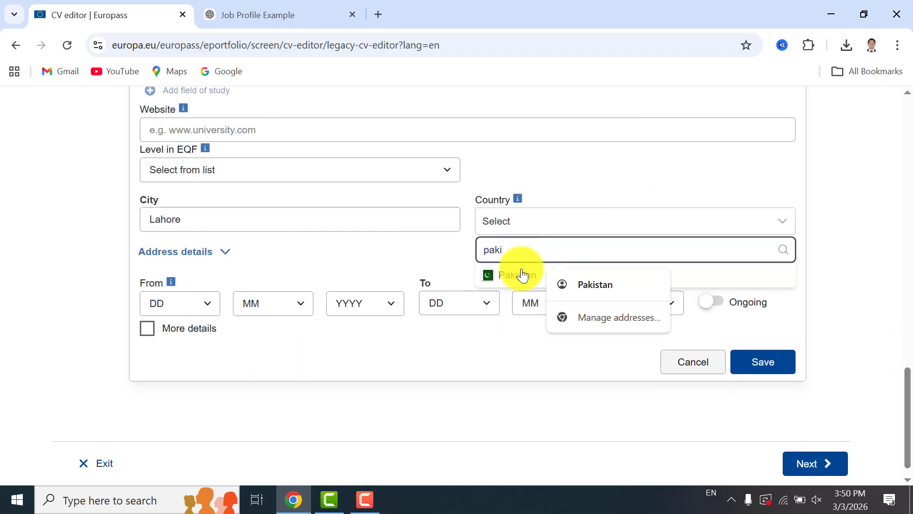
{"action": "left_click", "coordinate": [520, 271]}
Set the study period from 12/7/2017 to 13/9/2019 and save the education entry
{"action": "left_click", "coordinate": [194, 303]}
{"action": "left_click", "coordinate": [176, 214]}
{"action": "left_click", "coordinate": [266, 303]}
{"action": "left_click", "coordinate": [250, 196]}
{"action": "left_click", "coordinate": [363, 303]}
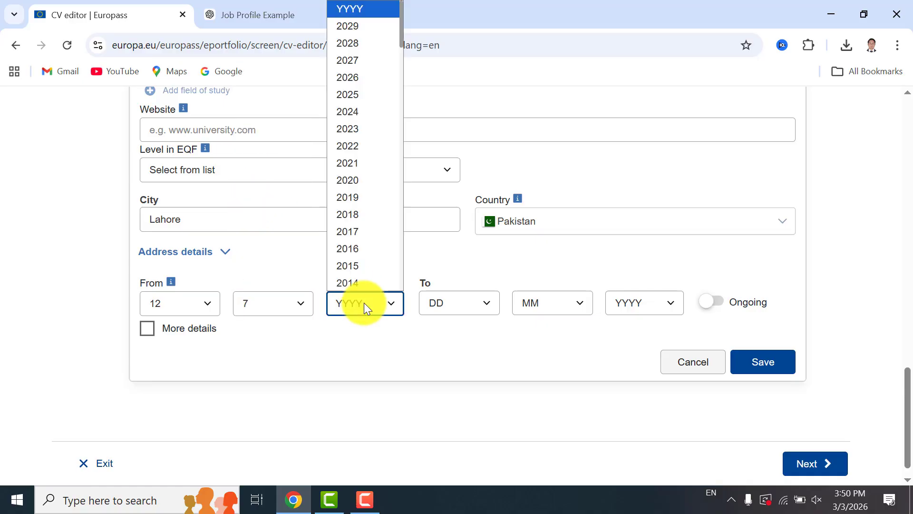
{"action": "left_click", "coordinate": [357, 230]}
{"action": "left_click", "coordinate": [475, 303]}
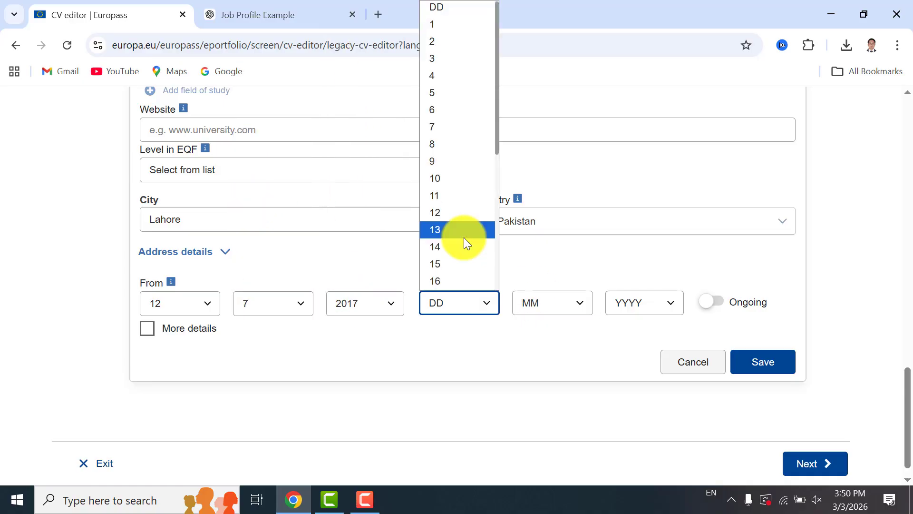
{"action": "left_click", "coordinate": [465, 233]}
{"action": "left_click", "coordinate": [551, 303]}
{"action": "left_click", "coordinate": [534, 228]}
{"action": "left_click", "coordinate": [644, 303]}
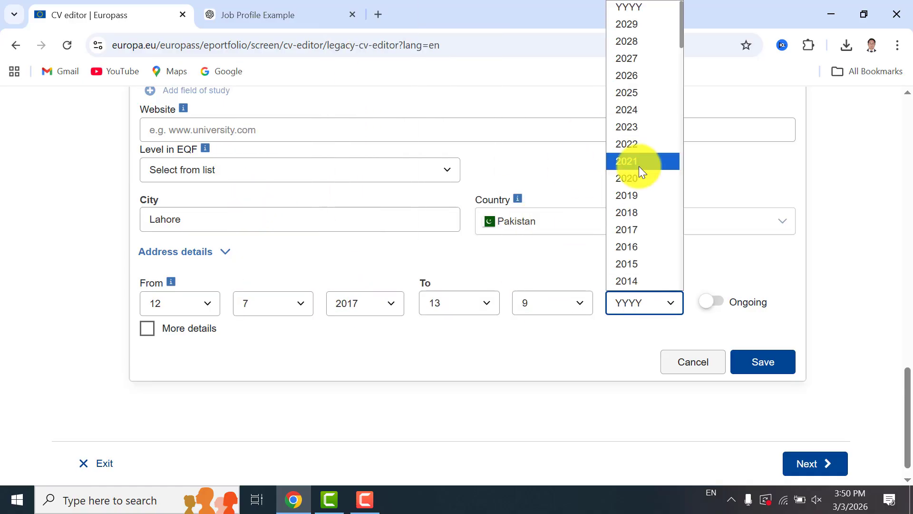
{"action": "left_click", "coordinate": [638, 195]}
{"action": "left_click", "coordinate": [756, 365]}
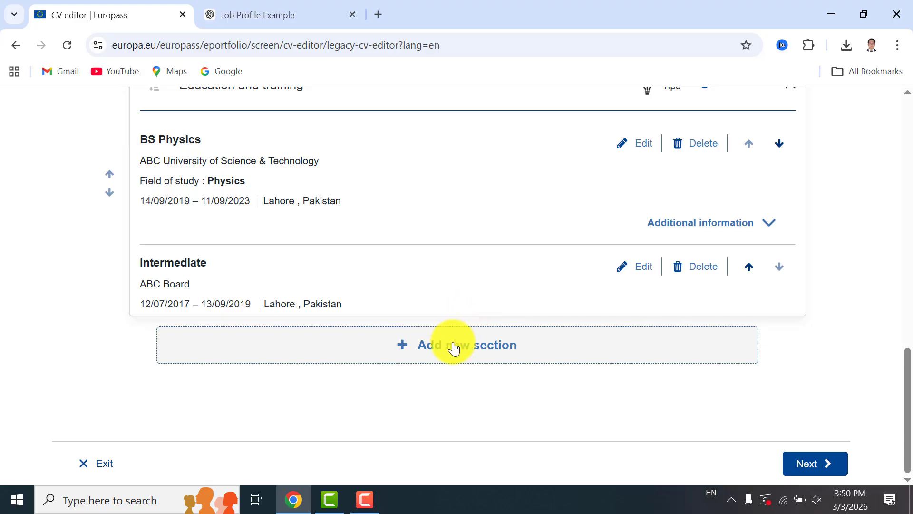
Create a new Skills section in the CV
{"action": "left_click", "coordinate": [429, 360]}
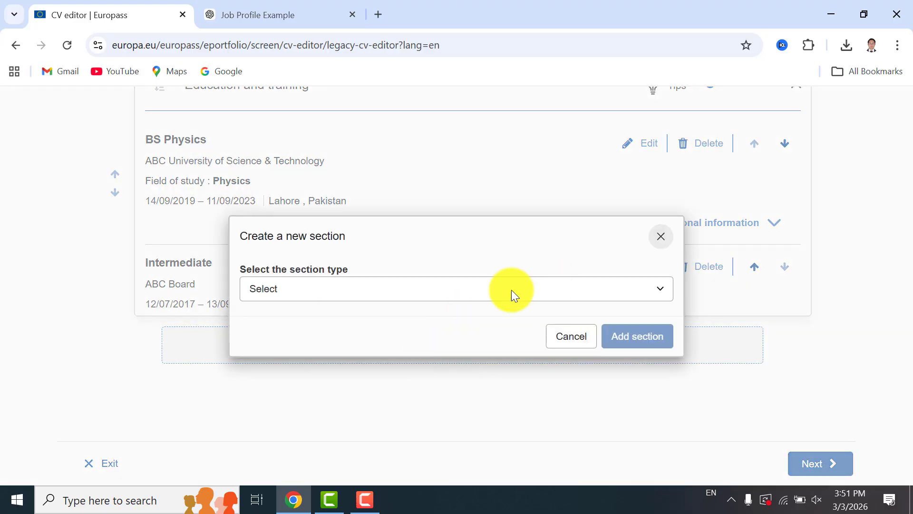
{"action": "left_click", "coordinate": [441, 278]}
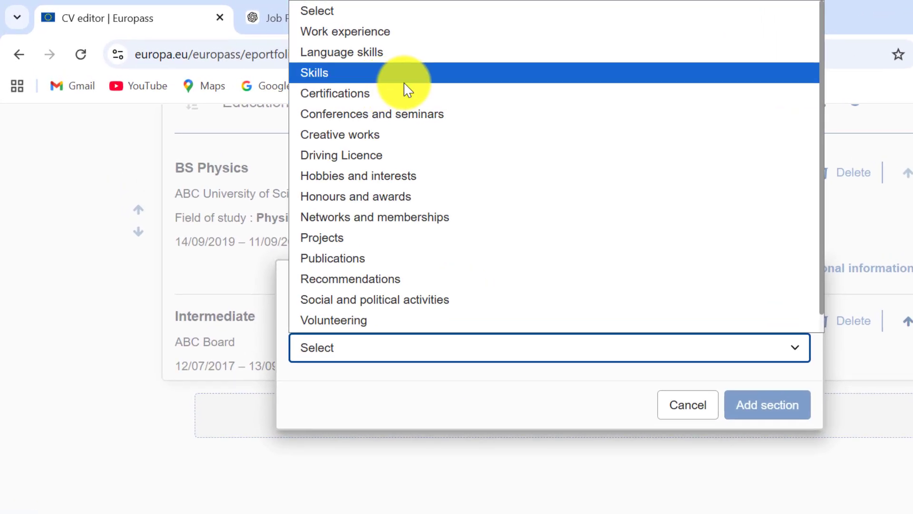
{"action": "left_click", "coordinate": [406, 81]}
{"action": "left_click", "coordinate": [740, 407]}
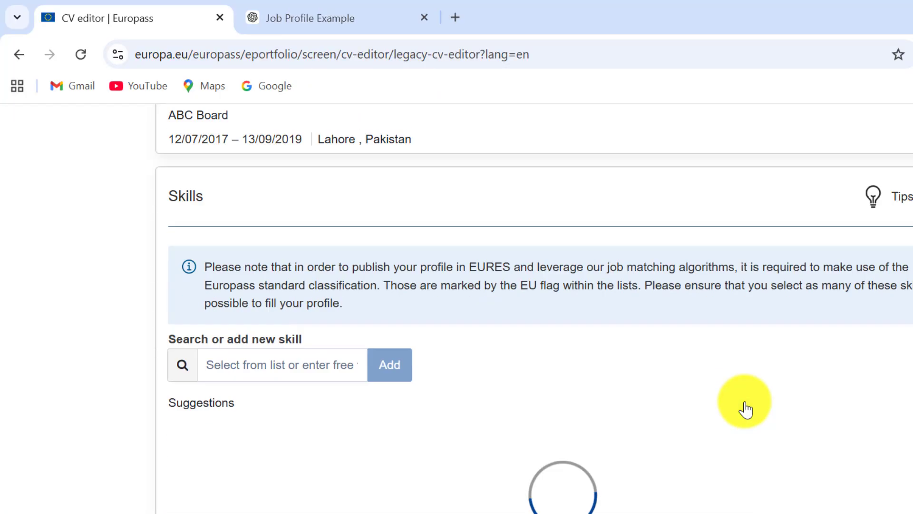
Add Problem Solving as a new skill
{"action": "left_click", "coordinate": [312, 314]}
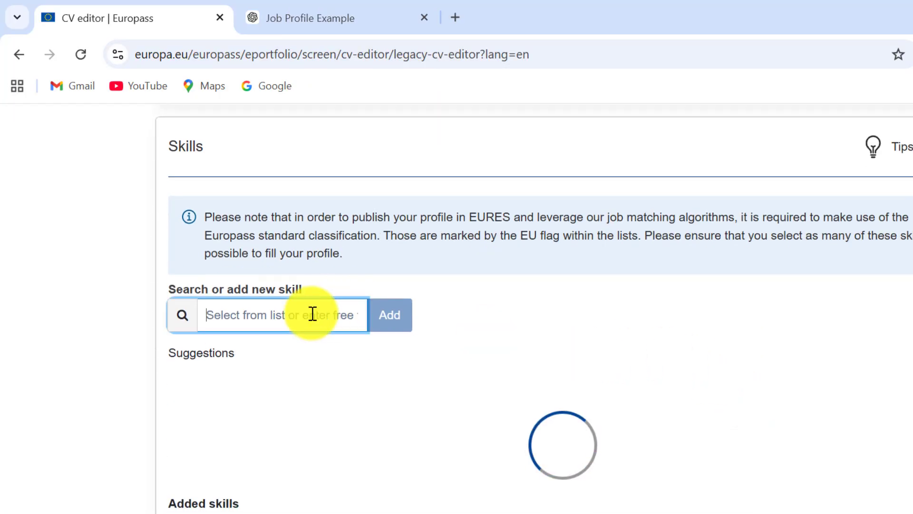
{"action": "type", "text": "Problem"}
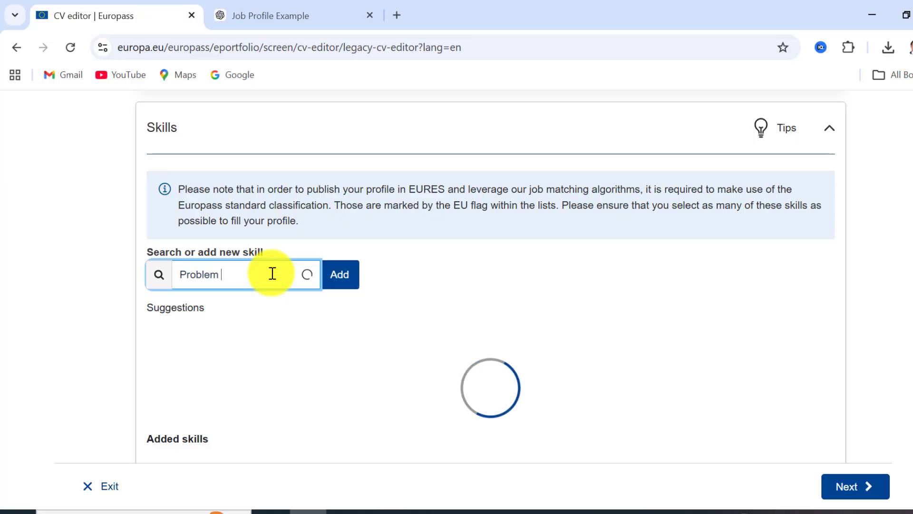
{"action": "type", "text": " Solving"}
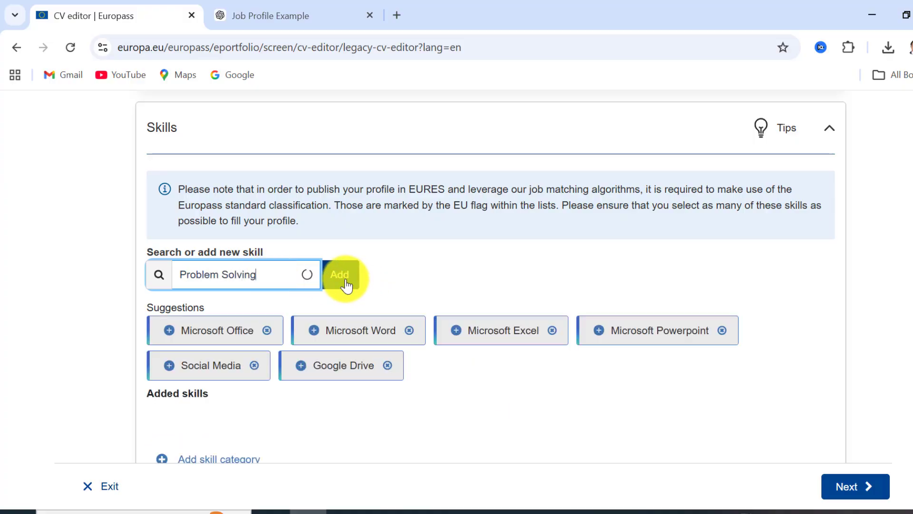
{"action": "left_click", "coordinate": [344, 283]}
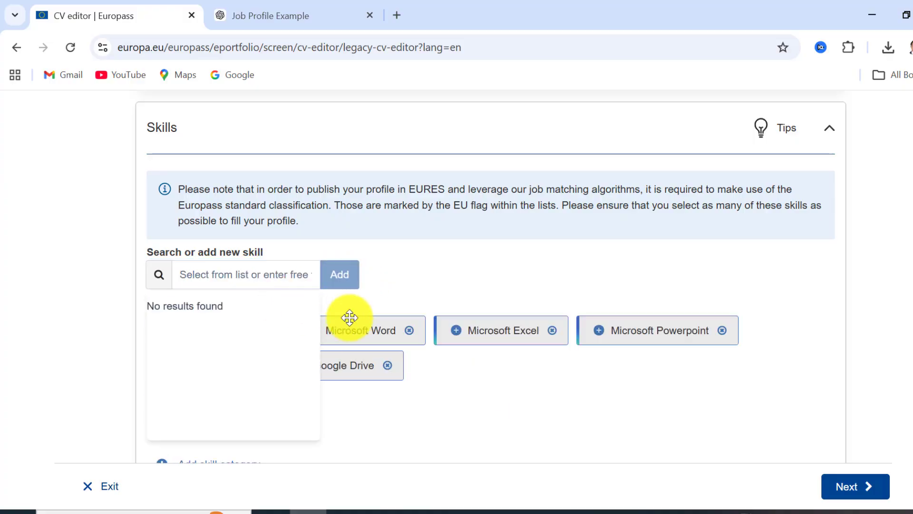
{"action": "left_click", "coordinate": [393, 285]}
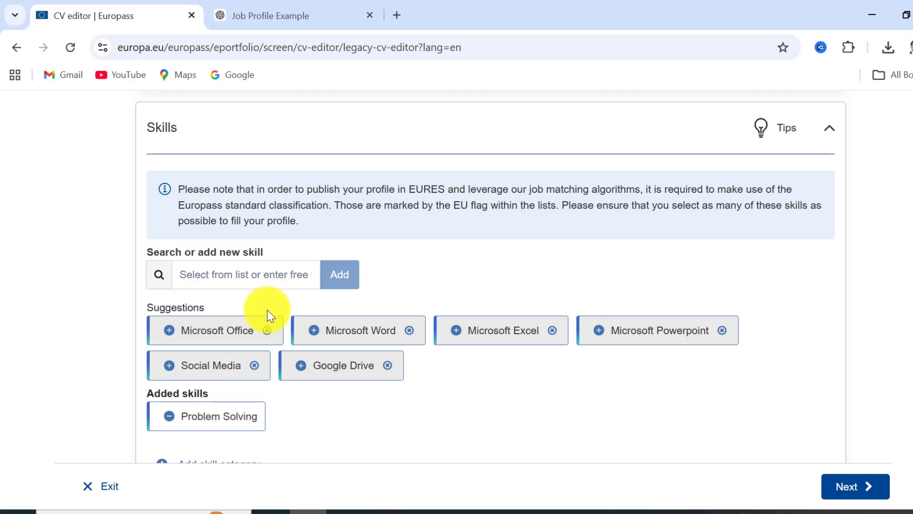
Add Microsoft Office, Microsoft Powerpoint, Google Drive and Social Media from the suggested skills
{"action": "left_click", "coordinate": [168, 333]}
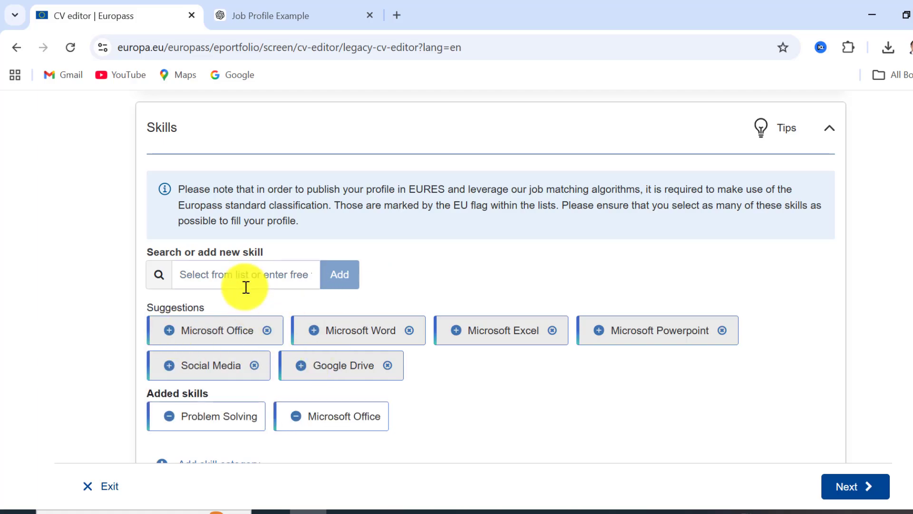
{"action": "left_click", "coordinate": [453, 338]}
{"action": "left_click", "coordinate": [169, 372]}
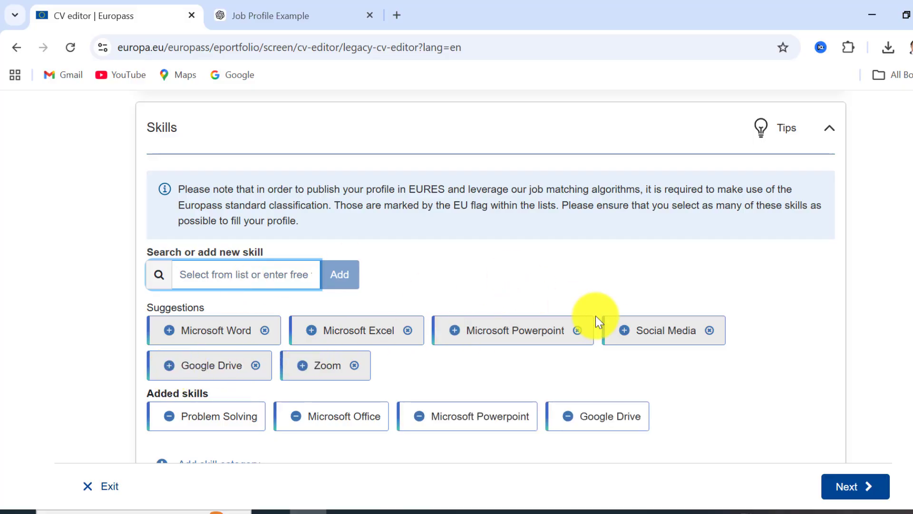
{"action": "left_click", "coordinate": [624, 335]}
Add Communication Skills as a skill and save the Skills section
{"action": "left_click", "coordinate": [257, 274]}
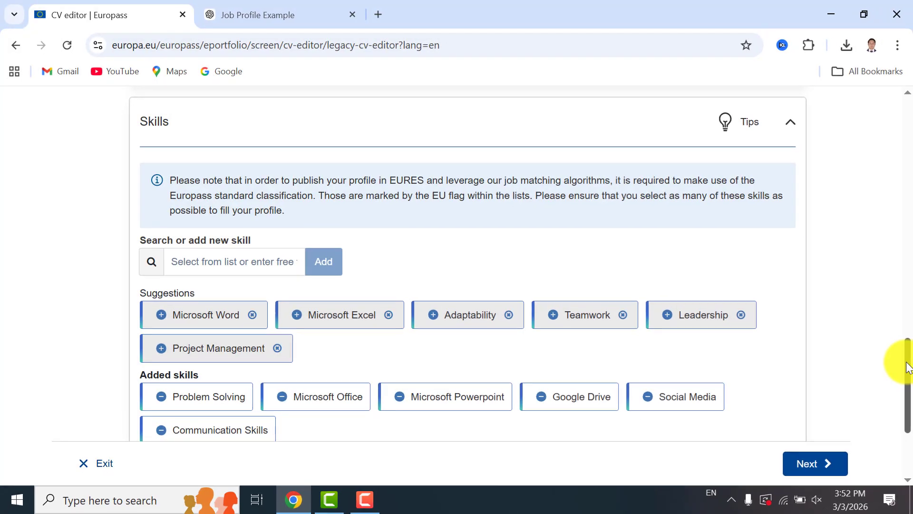
{"action": "left_click_drag", "start_coordinate": [896, 363], "coordinate": [908, 401]}
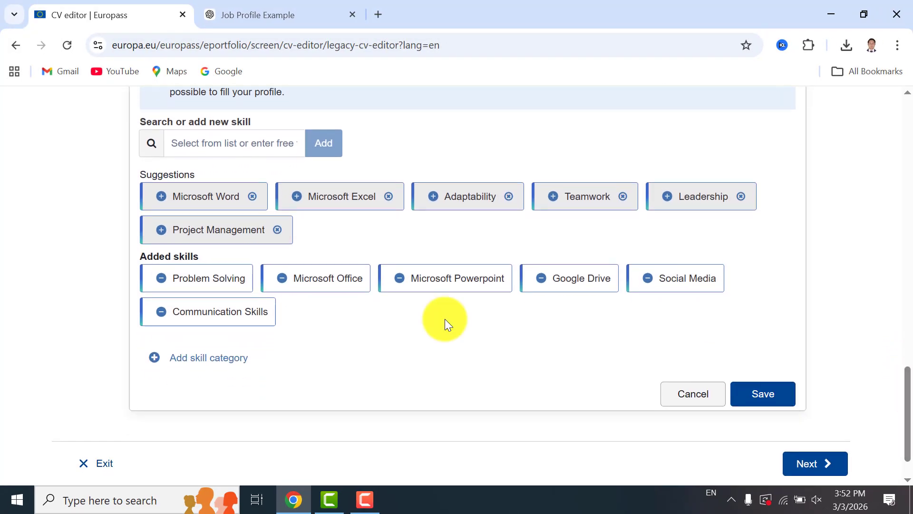
{"action": "left_click", "coordinate": [763, 394]}
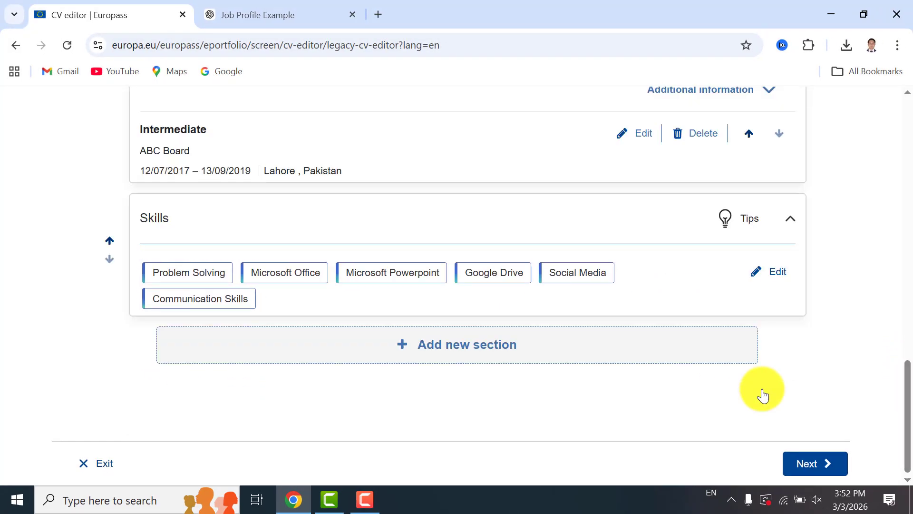
Create a new Work experience section in the CV
{"action": "left_click", "coordinate": [445, 347]}
{"action": "left_click", "coordinate": [418, 283]}
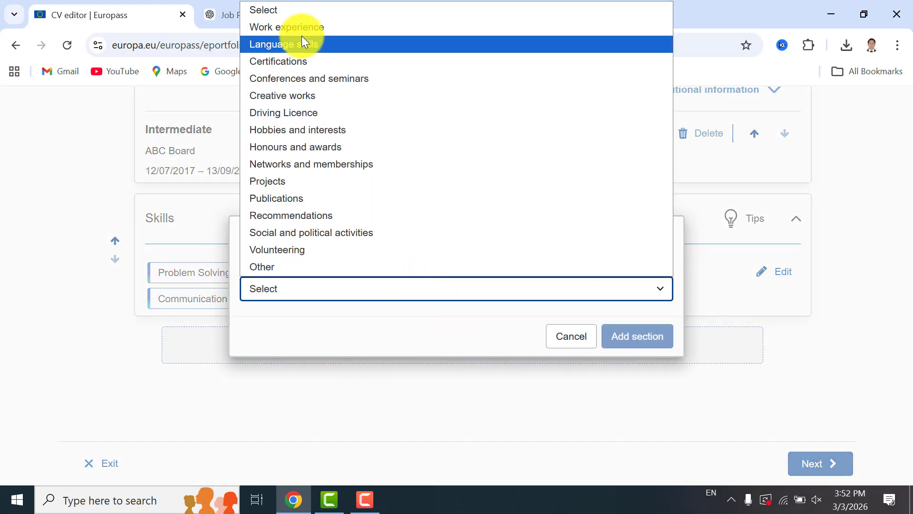
{"action": "left_click", "coordinate": [305, 30]}
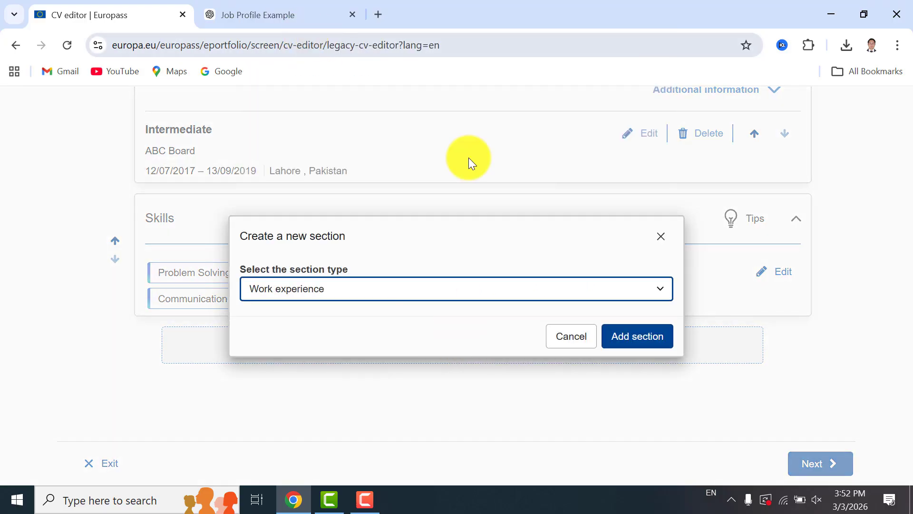
{"action": "left_click", "coordinate": [636, 342]}
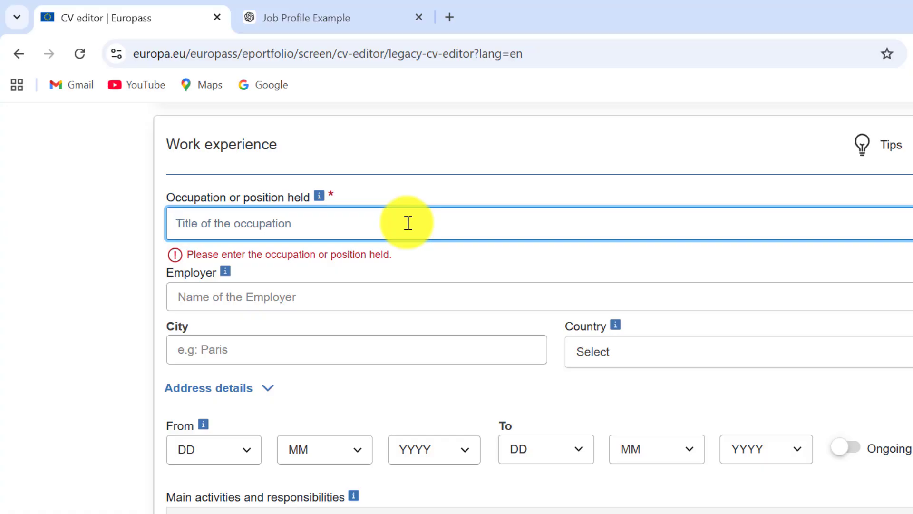
Enter Teacher as the occupation held and ABC College as the employer
{"action": "type", "text": "Teacher"}
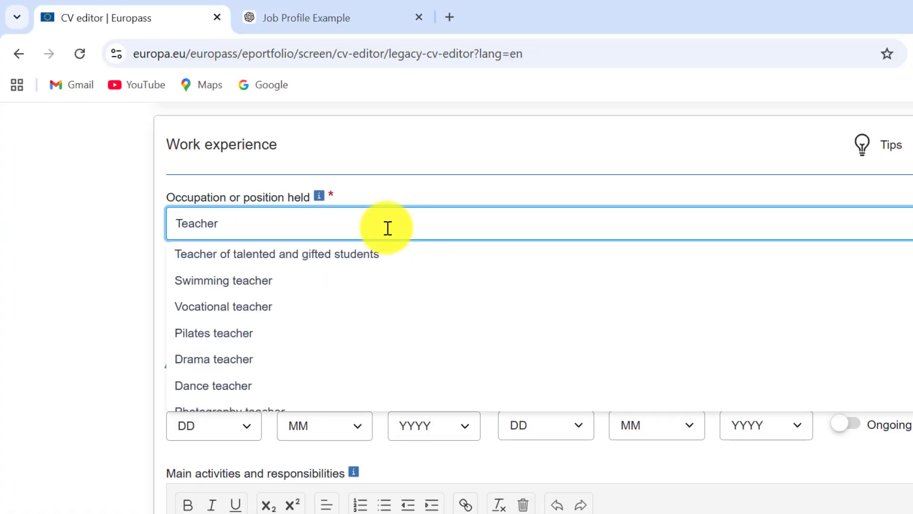
{"action": "left_click", "coordinate": [265, 270]}
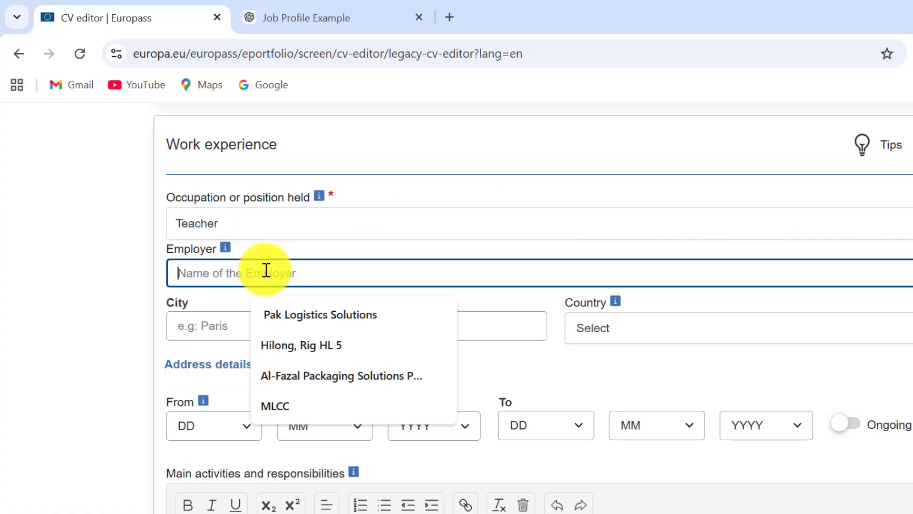
{"action": "type", "text": "ABC College"}
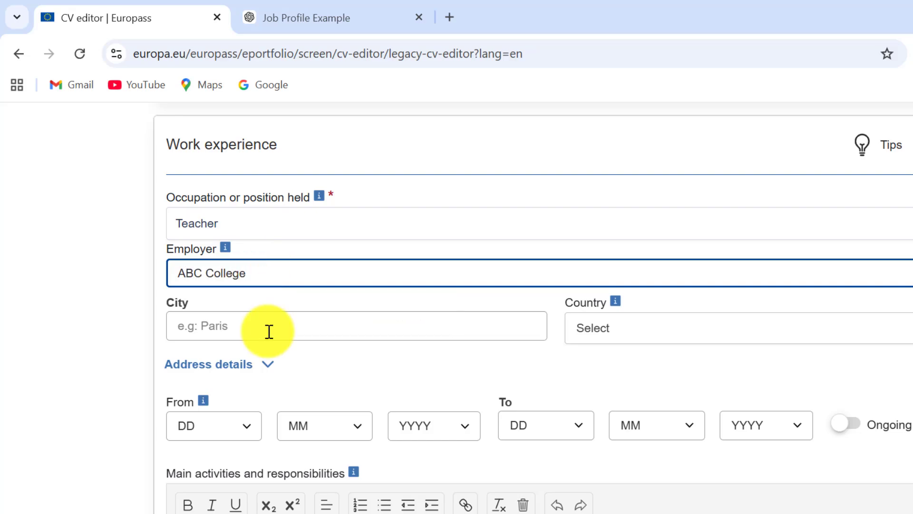
Enter Lahore as the city and choose Pakistan as the country of the work experience
{"action": "left_click", "coordinate": [268, 331]}
{"action": "type", "text": "Lahore"}
{"action": "left_click", "coordinate": [579, 328]}
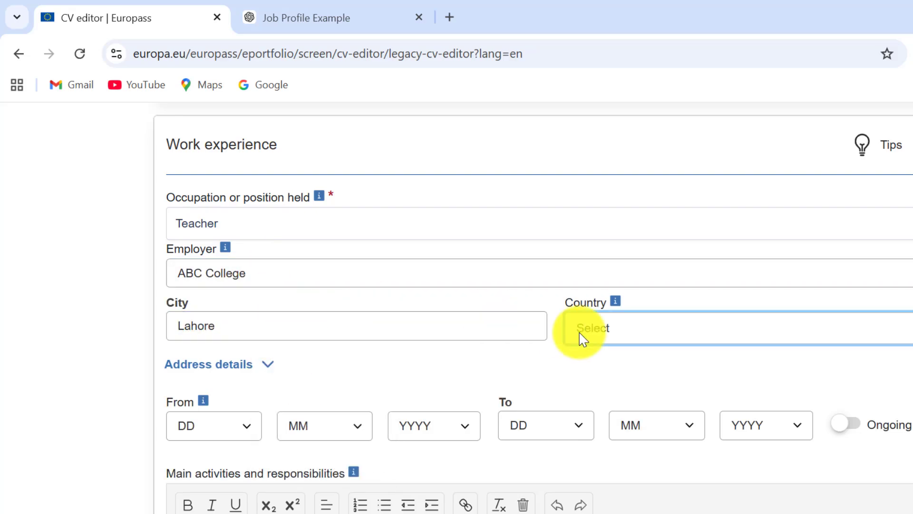
{"action": "type", "text": "pak"}
{"action": "left_click", "coordinate": [628, 392]}
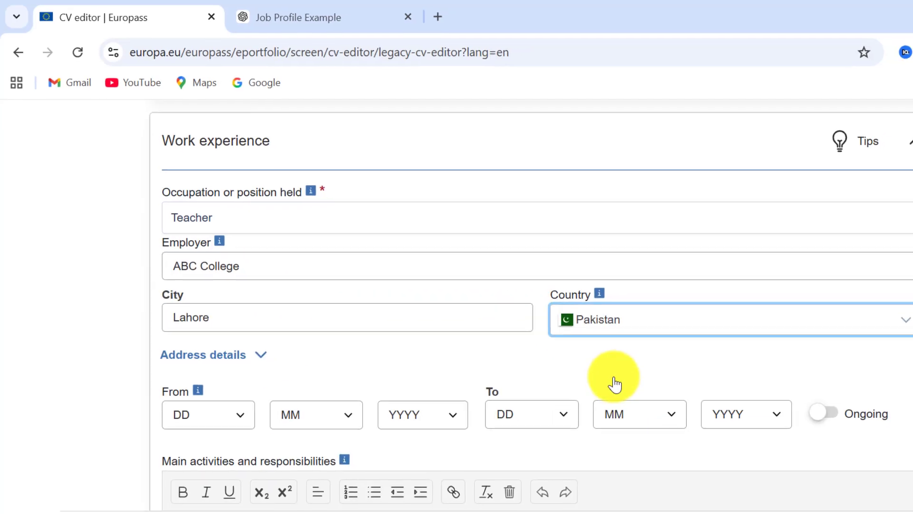
Set the work start date to 12/8/2024 and mark the job as ongoing
{"action": "left_click", "coordinate": [209, 415]}
{"action": "left_click", "coordinate": [215, 248]}
{"action": "left_click", "coordinate": [317, 414]}
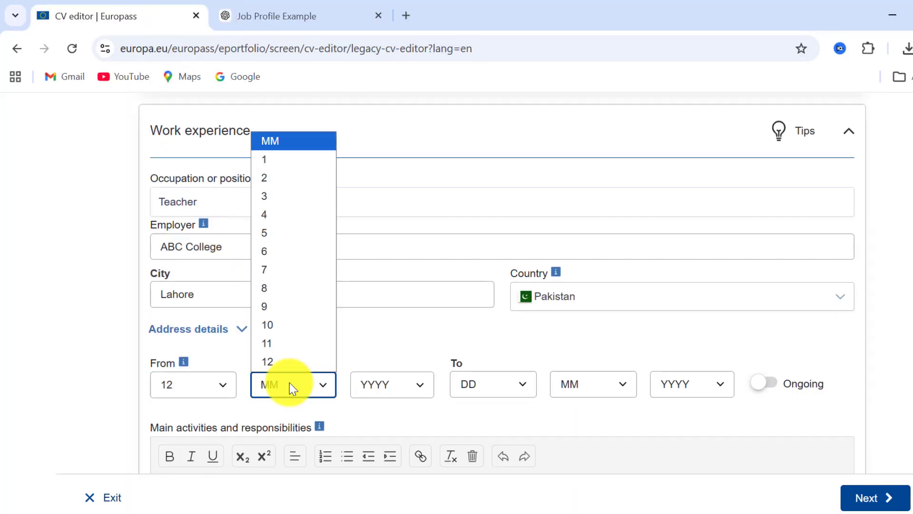
{"action": "left_click", "coordinate": [286, 309]}
{"action": "left_click", "coordinate": [422, 415]}
{"action": "left_click", "coordinate": [373, 85]}
{"action": "left_click", "coordinate": [761, 383]}
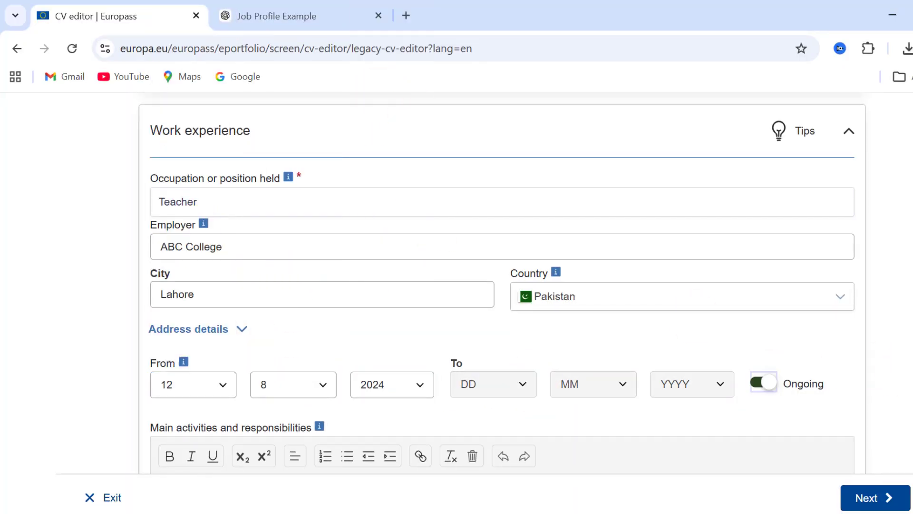
Switch to ChatGPT and ask it to write a short description for teacher duties and responsibility
{"action": "scroll", "coordinate": [381, 323], "scroll_direction": "down", "scroll_amount": 3}
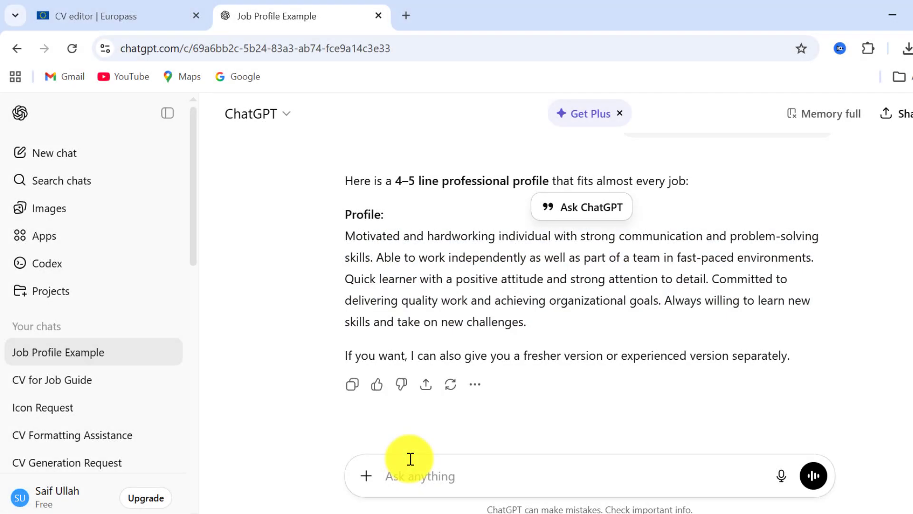
{"action": "left_click", "coordinate": [426, 474]}
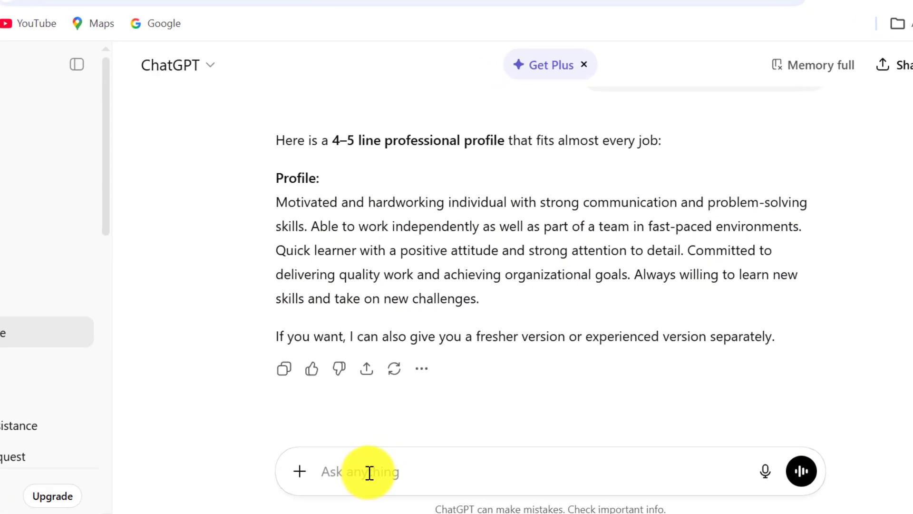
{"action": "type", "text": "wr"}
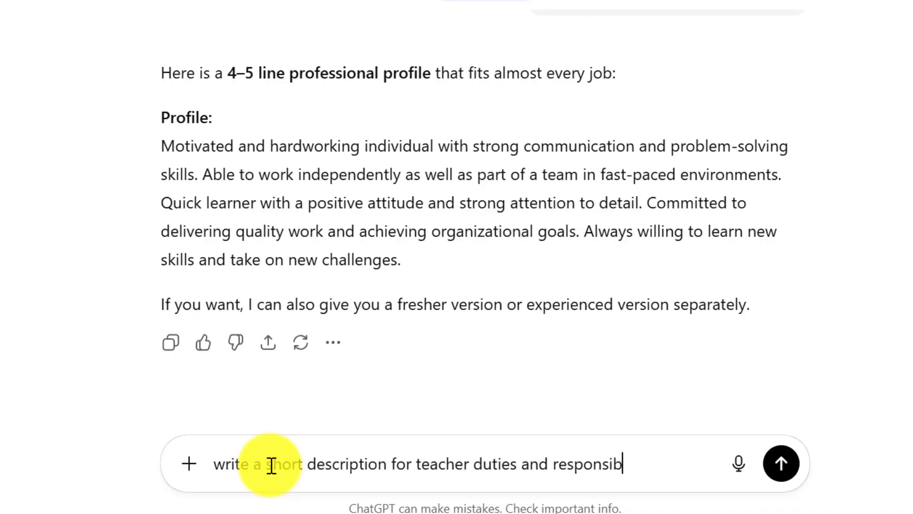
{"action": "key", "text": "Return"}
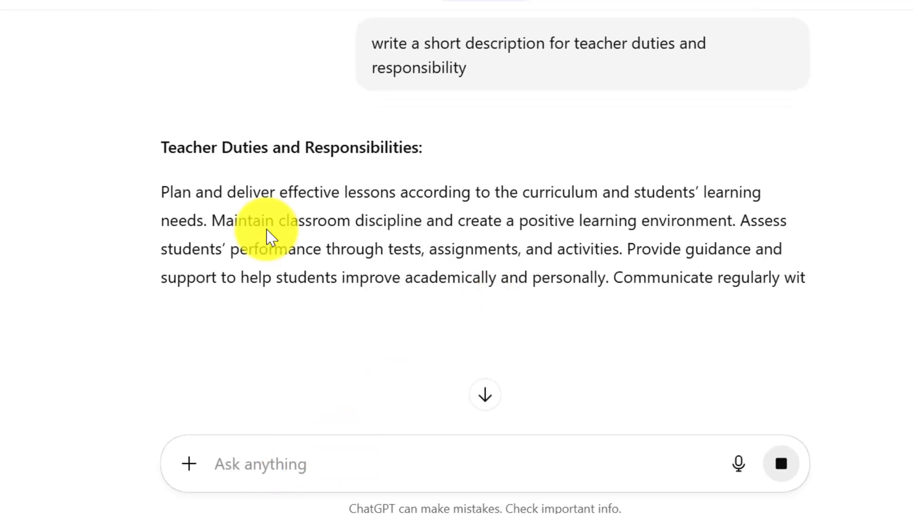
Copy ChatGPT's teacher duties and responsibilities description
{"action": "left_click_drag", "start_coordinate": [161, 196], "coordinate": [643, 302]}
{"action": "right_click", "coordinate": [350, 210]}
{"action": "left_click", "coordinate": [412, 224]}
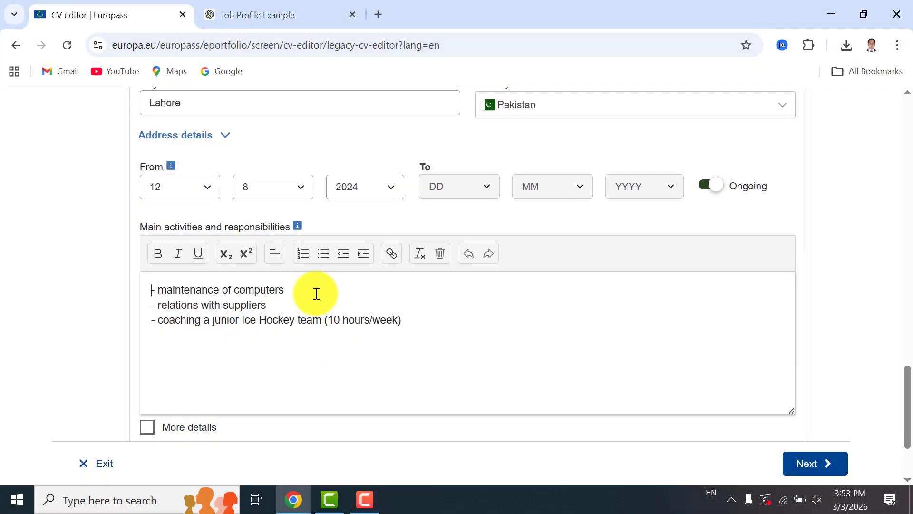
Replace the sample text in main activities and responsibilities with the copied description and save the work experience
{"action": "left_click", "coordinate": [312, 290]}
{"action": "key", "text": "ctrl+a"}
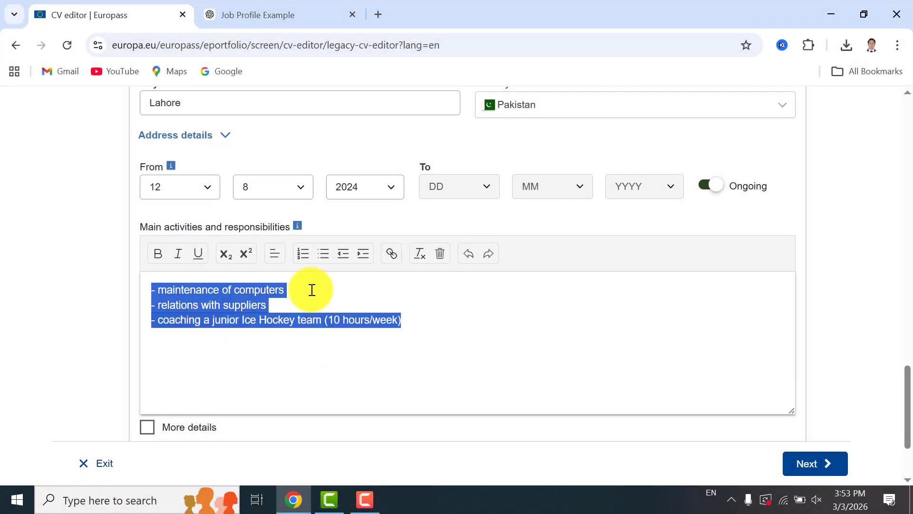
{"action": "key", "text": "BackSpace"}
{"action": "key", "text": "ctrl+v"}
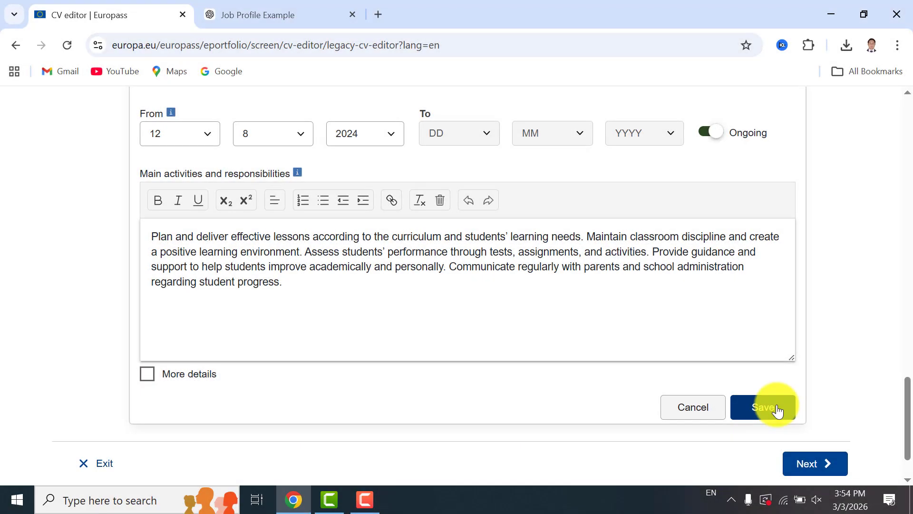
{"action": "left_click", "coordinate": [775, 408]}
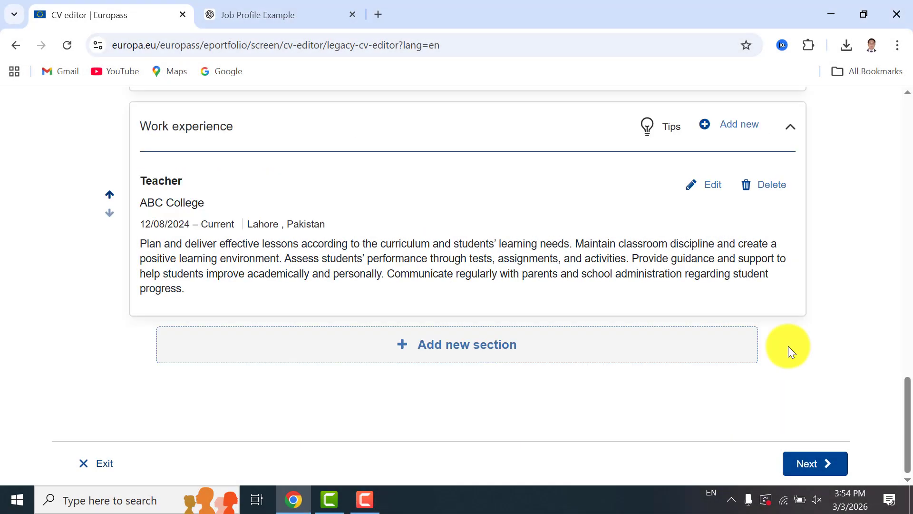
Add a new Language skills section to the CV
{"action": "mouse_move", "coordinate": [906, 402]}
{"action": "left_mouse_down"}
{"action": "mouse_move", "coordinate": [911, 183]}
{"action": "mouse_move", "coordinate": [906, 418]}
{"action": "left_mouse_up"}
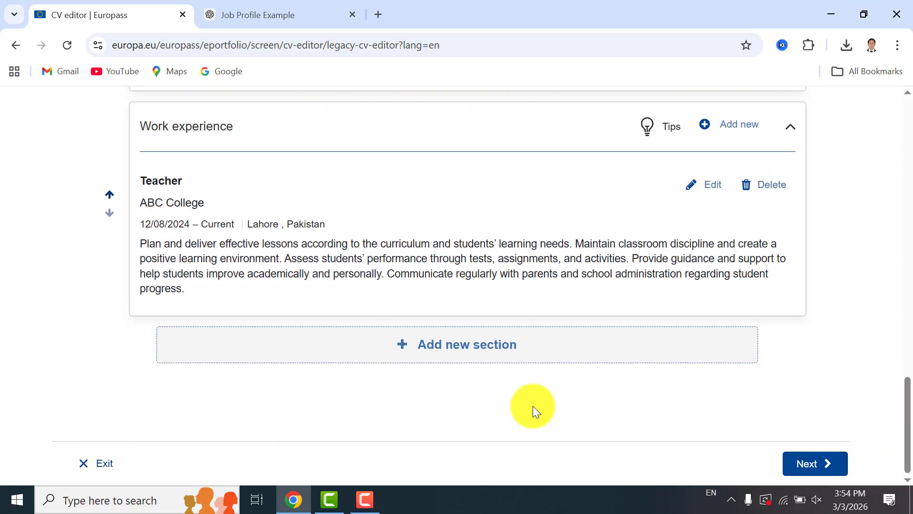
{"action": "left_click", "coordinate": [498, 340]}
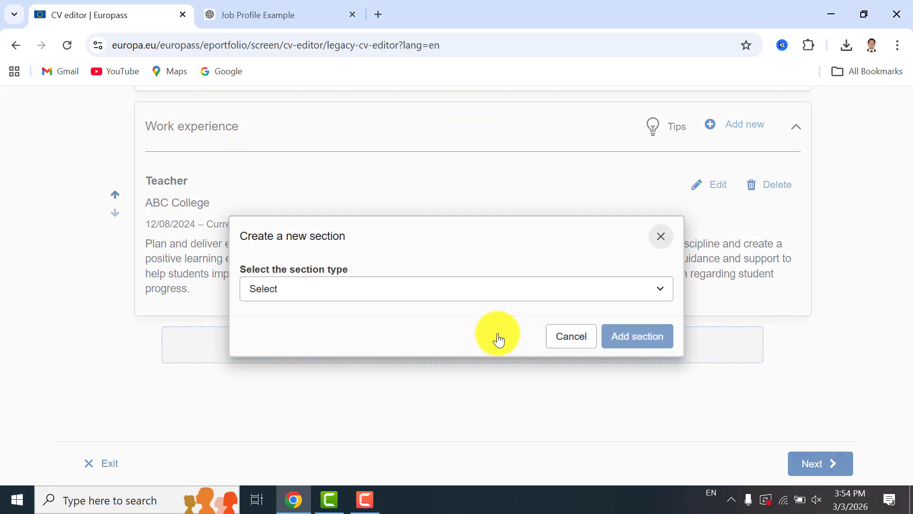
{"action": "left_click", "coordinate": [476, 284]}
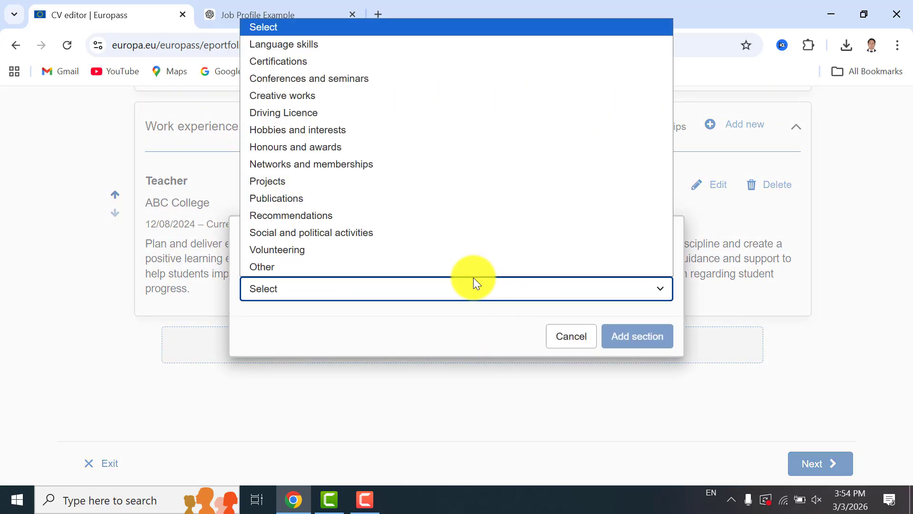
{"action": "left_click", "coordinate": [300, 50]}
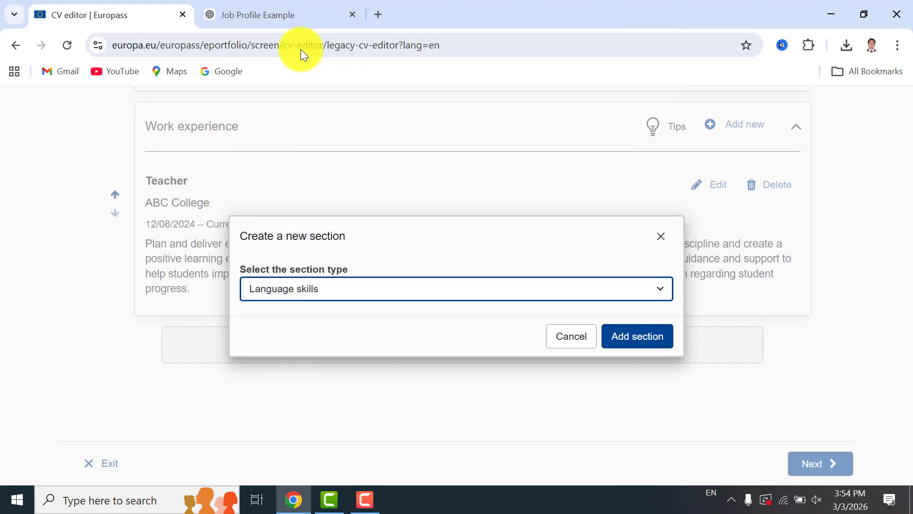
{"action": "left_click", "coordinate": [616, 338]}
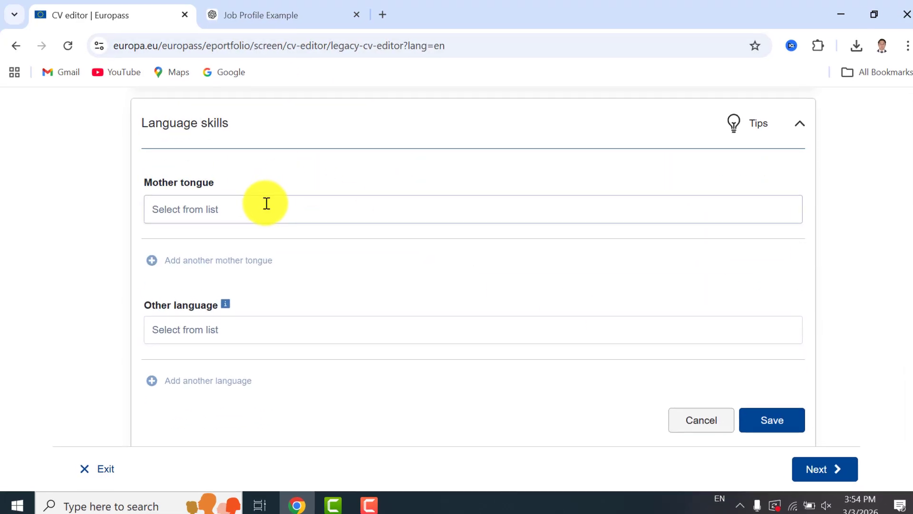
Set Urdu as the mother tongue
{"action": "left_click", "coordinate": [264, 204]}
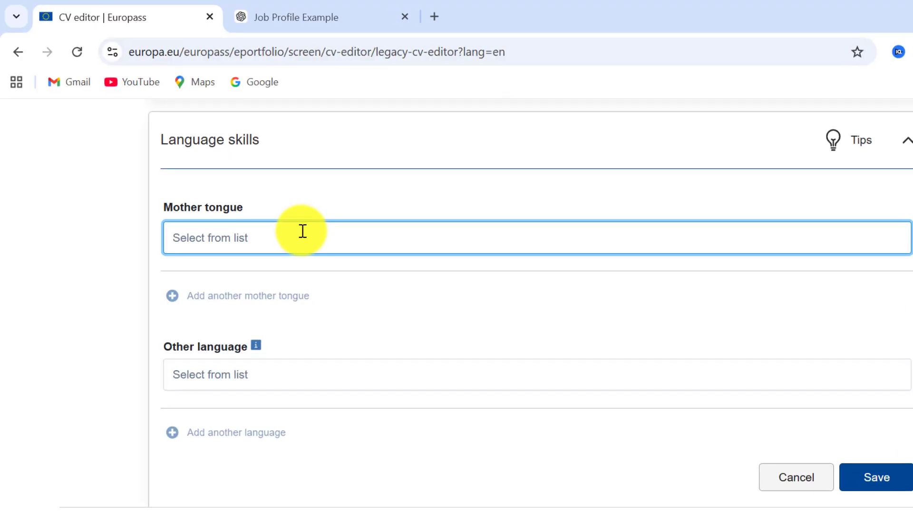
{"action": "type", "text": "Urdu"}
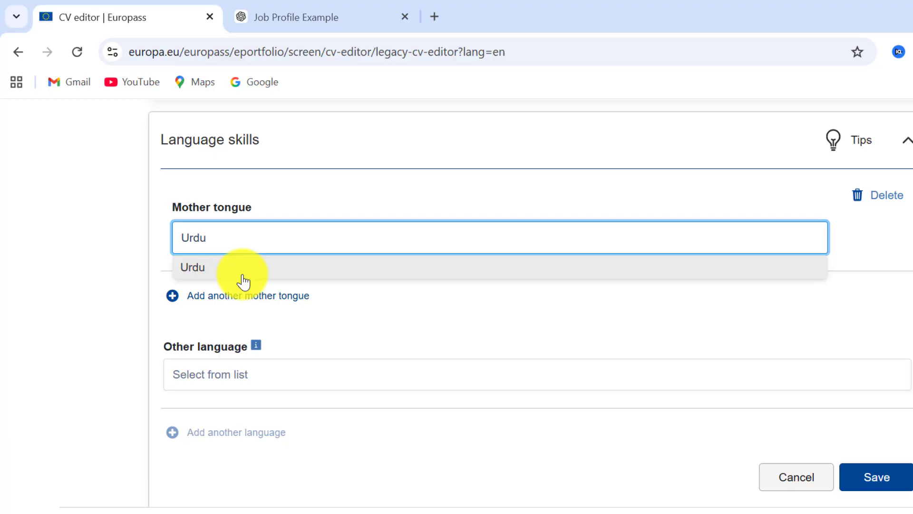
{"action": "left_click", "coordinate": [239, 272]}
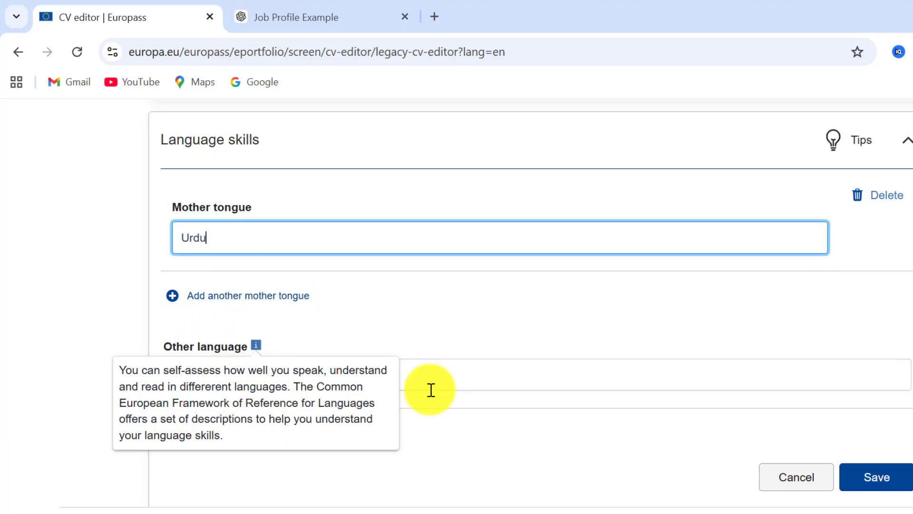
Enter English as the other language
{"action": "left_click", "coordinate": [353, 372]}
{"action": "type", "text": "E"}
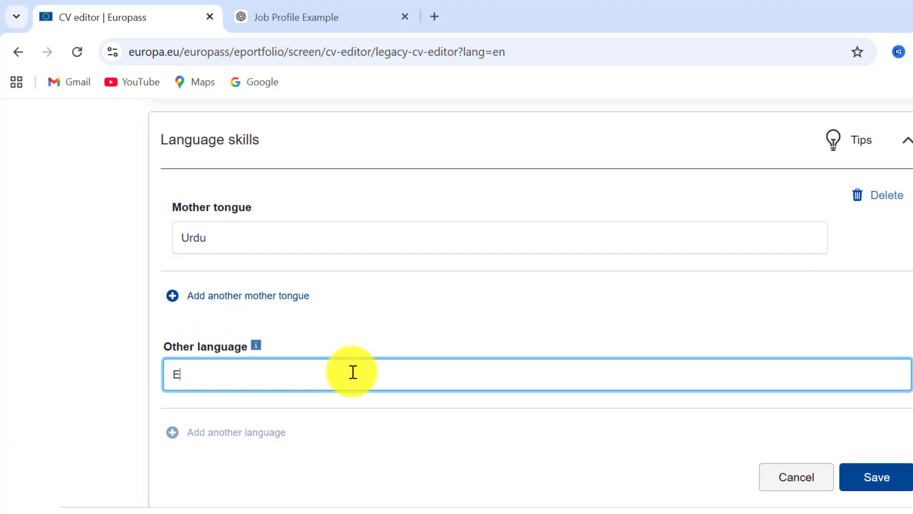
{"action": "type", "text": "ng"}
{"action": "left_click", "coordinate": [265, 405]}
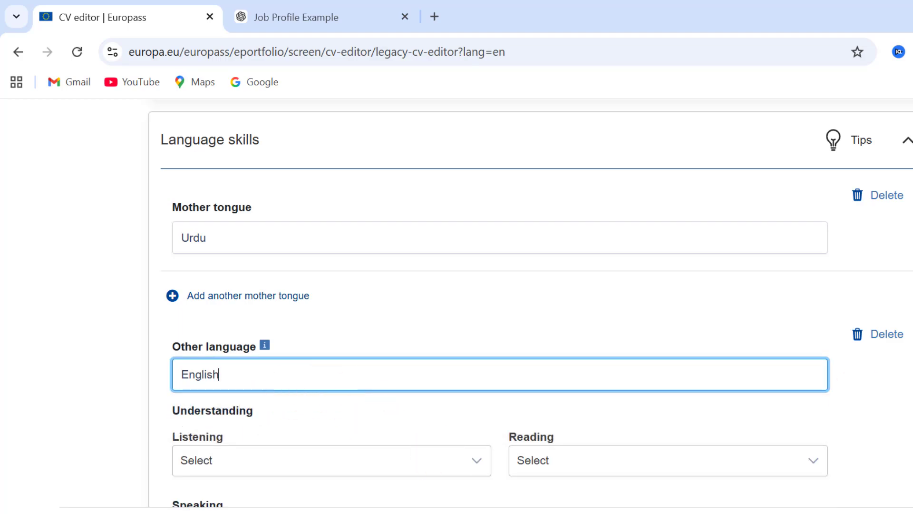
Add Hindi as another language and save the language skills section
{"action": "scroll", "coordinate": [673, 361], "scroll_direction": "down", "scroll_amount": 5}
{"action": "left_click", "coordinate": [456, 182]}
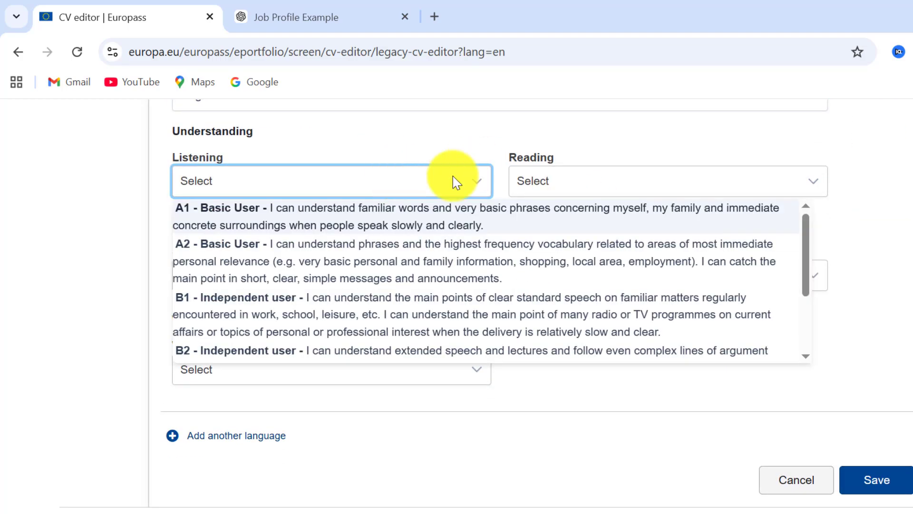
{"action": "left_click", "coordinate": [455, 182]}
{"action": "left_click", "coordinate": [228, 435]}
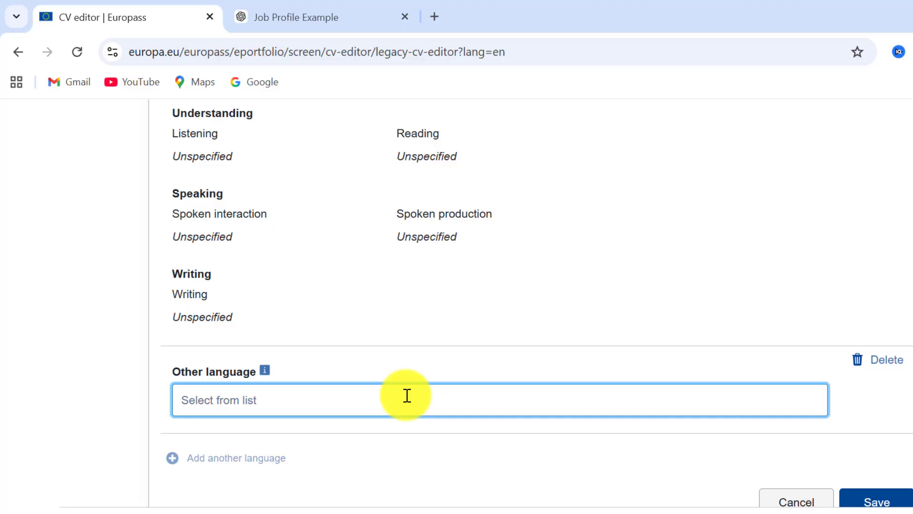
{"action": "type", "text": "Hi"}
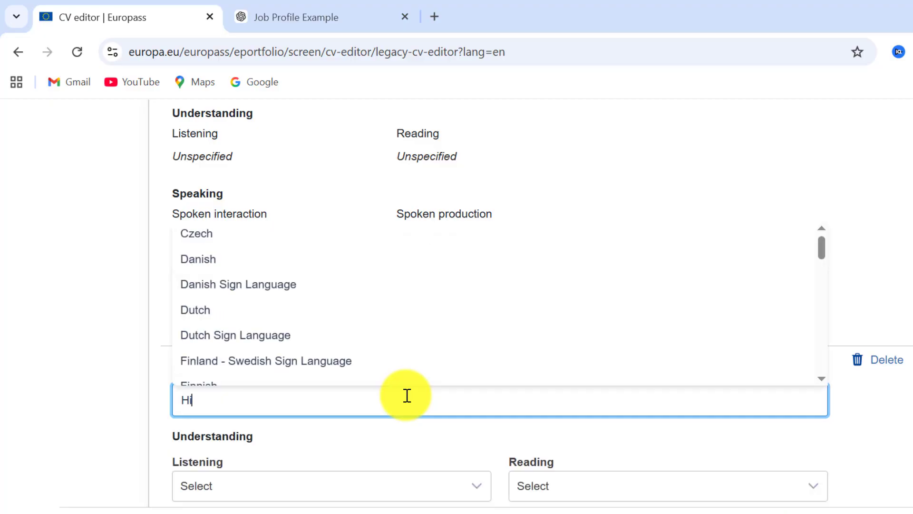
{"action": "type", "text": "ndi"}
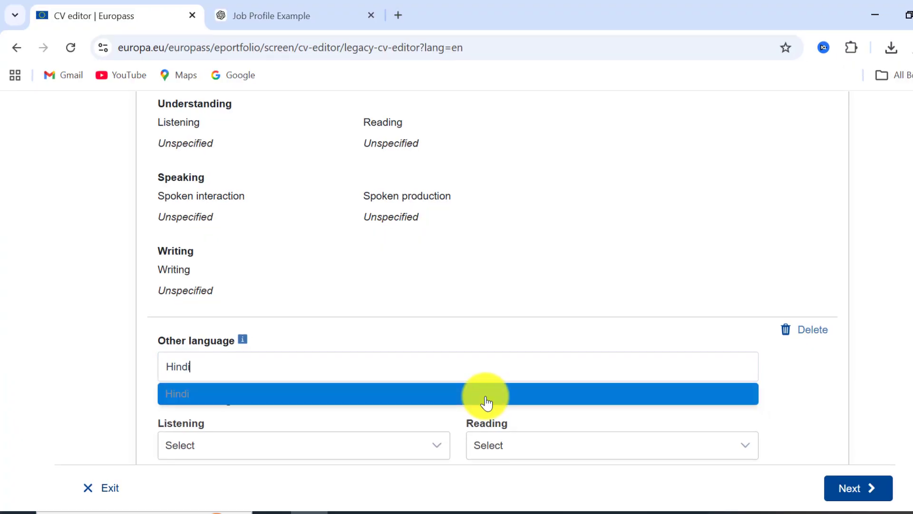
{"action": "left_click", "coordinate": [486, 402]}
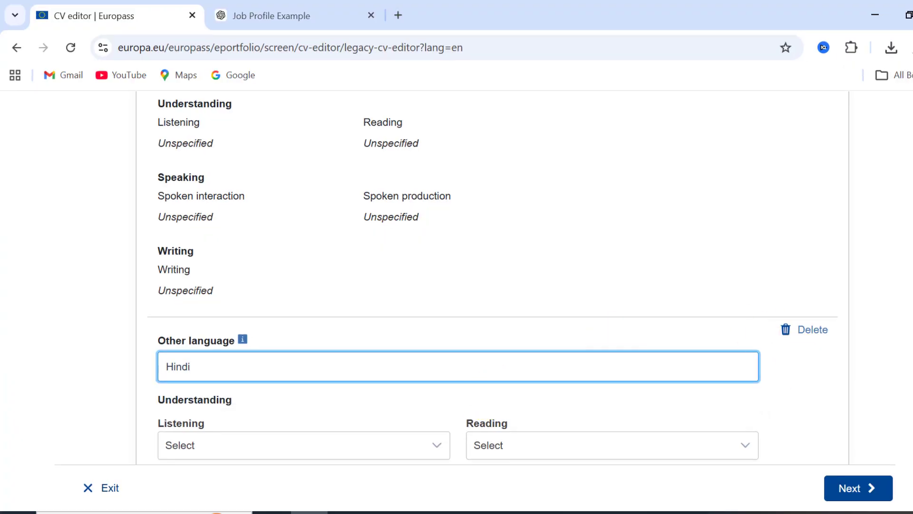
{"action": "scroll", "coordinate": [476, 285], "scroll_direction": "down", "scroll_amount": 6}
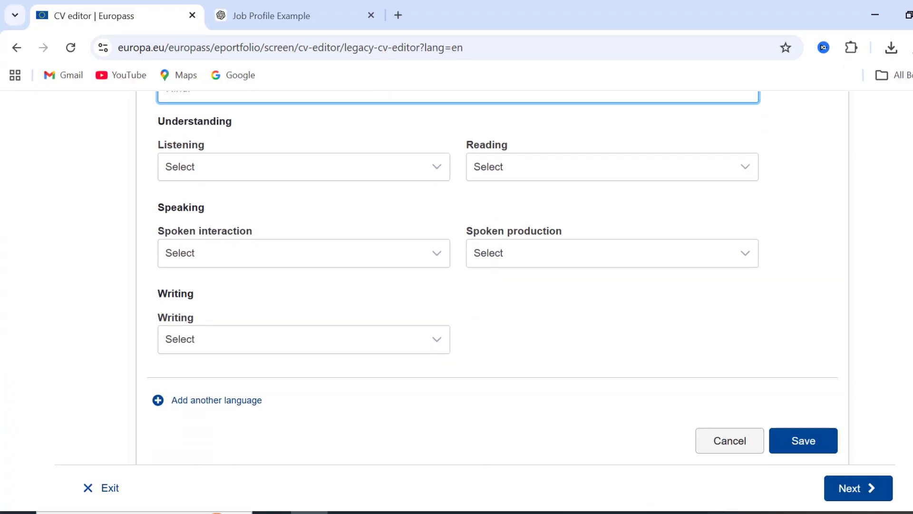
{"action": "left_click", "coordinate": [825, 437]}
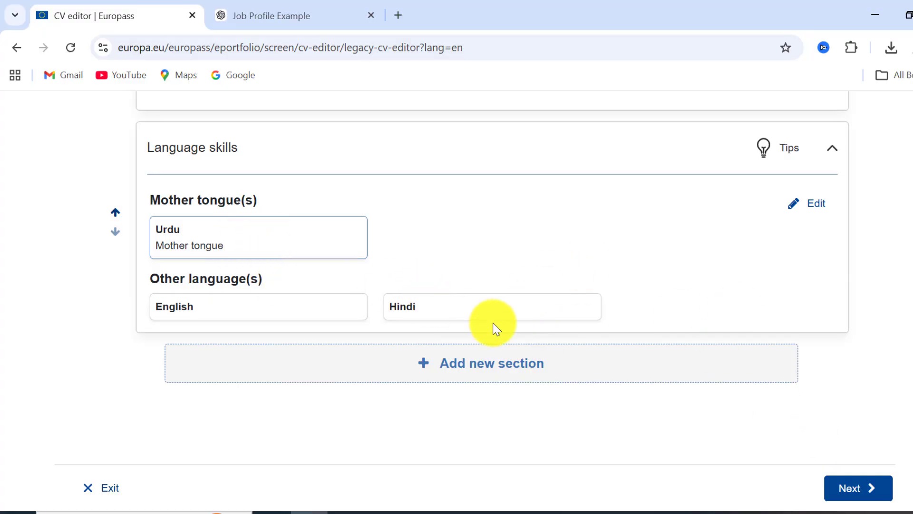
{"action": "left_click", "coordinate": [505, 368]}
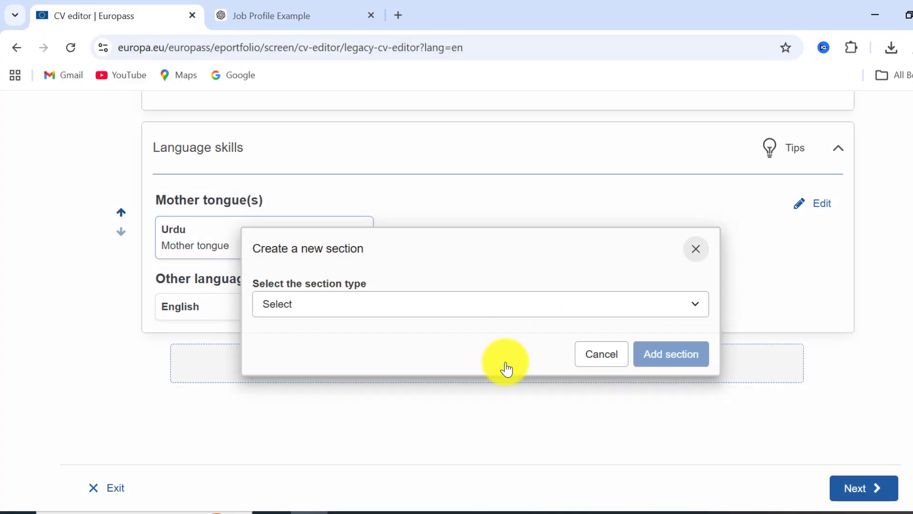
{"action": "left_click", "coordinate": [459, 304]}
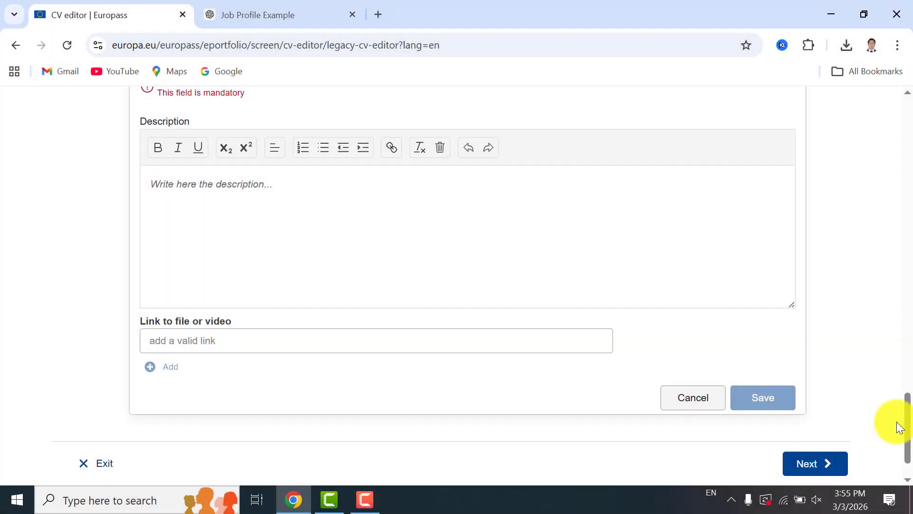
{"action": "left_click", "coordinate": [694, 398]}
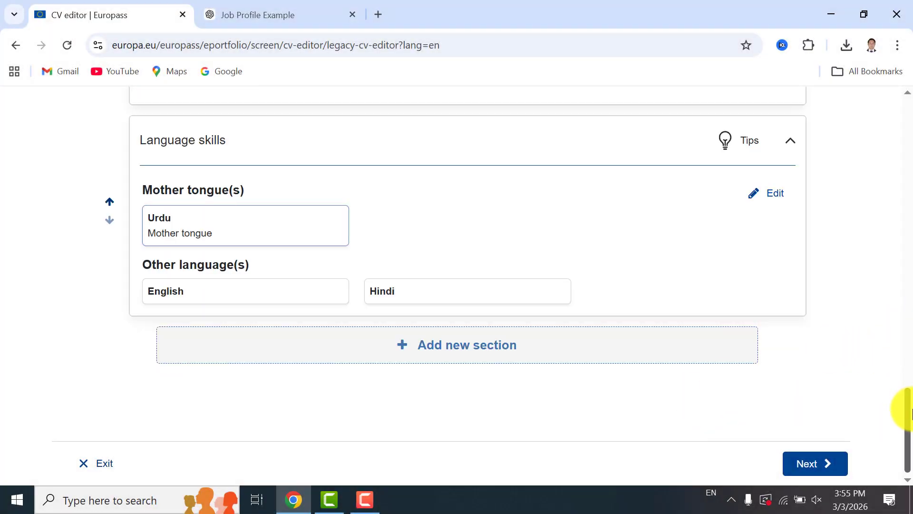
Proceed to the template selection step
{"action": "left_click_drag", "start_coordinate": [906, 407], "coordinate": [912, 130]}
{"action": "left_click_drag", "start_coordinate": [910, 43], "coordinate": [911, 399]}
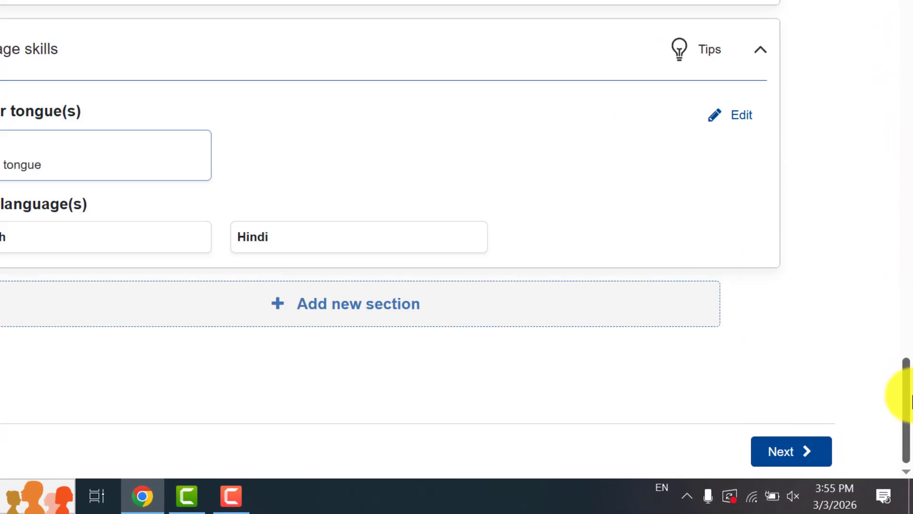
{"action": "left_click", "coordinate": [773, 452]}
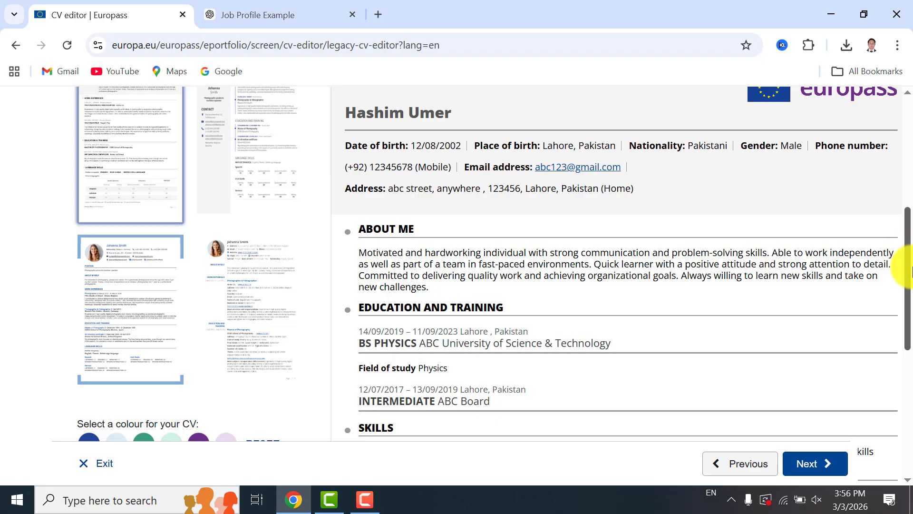
Select the CV template with the blue header bar
{"action": "left_click_drag", "start_coordinate": [910, 259], "coordinate": [910, 238]}
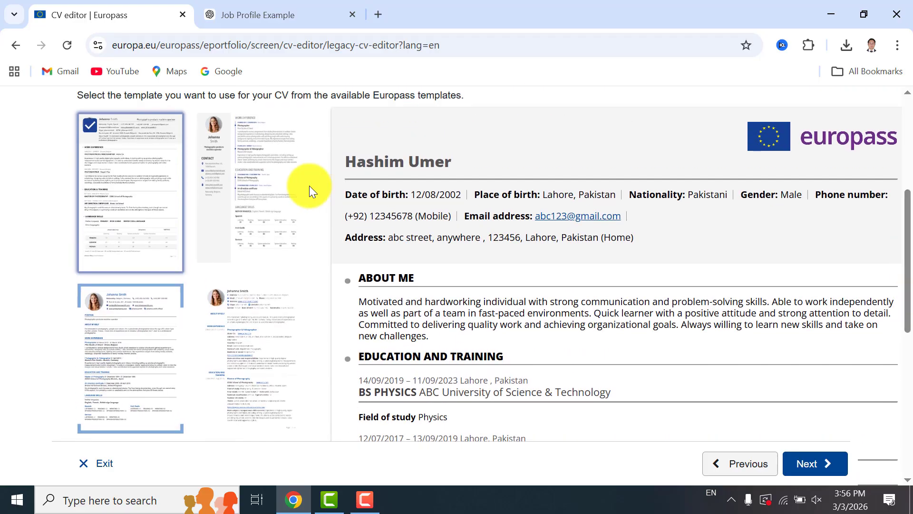
{"action": "left_click", "coordinate": [252, 187]}
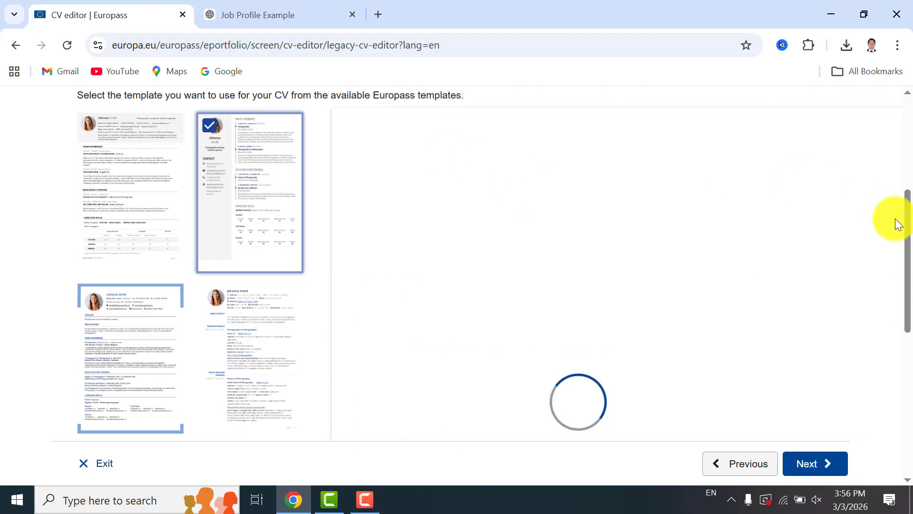
{"action": "left_click_drag", "start_coordinate": [909, 223], "coordinate": [910, 234]}
{"action": "left_click_drag", "start_coordinate": [911, 243], "coordinate": [912, 215]}
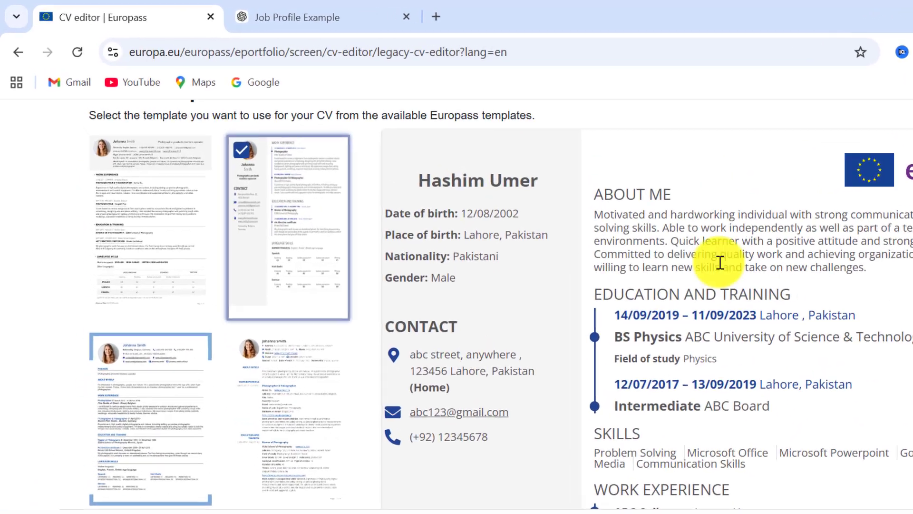
{"action": "left_click", "coordinate": [129, 337]}
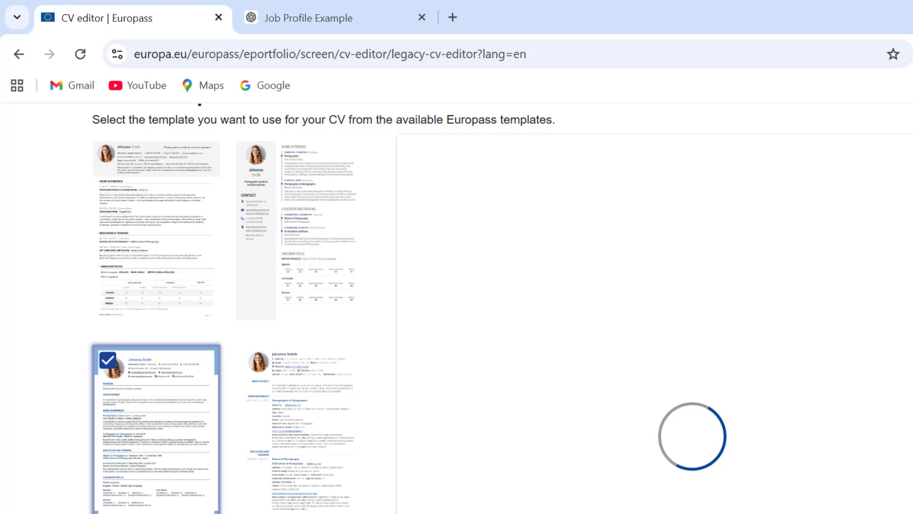
Review the template's colour, text size and logo options, then continue to the Save and share step
{"action": "left_click_drag", "start_coordinate": [910, 229], "coordinate": [911, 354]}
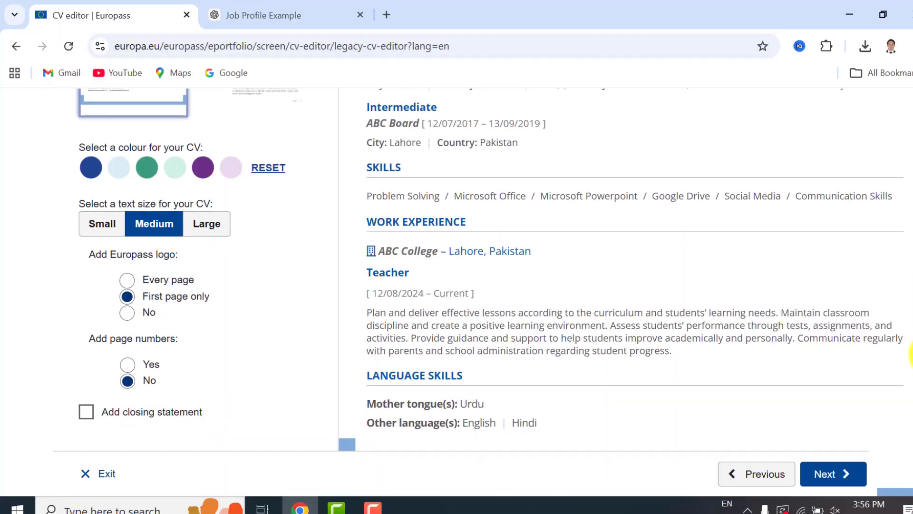
{"action": "left_click", "coordinate": [102, 328]}
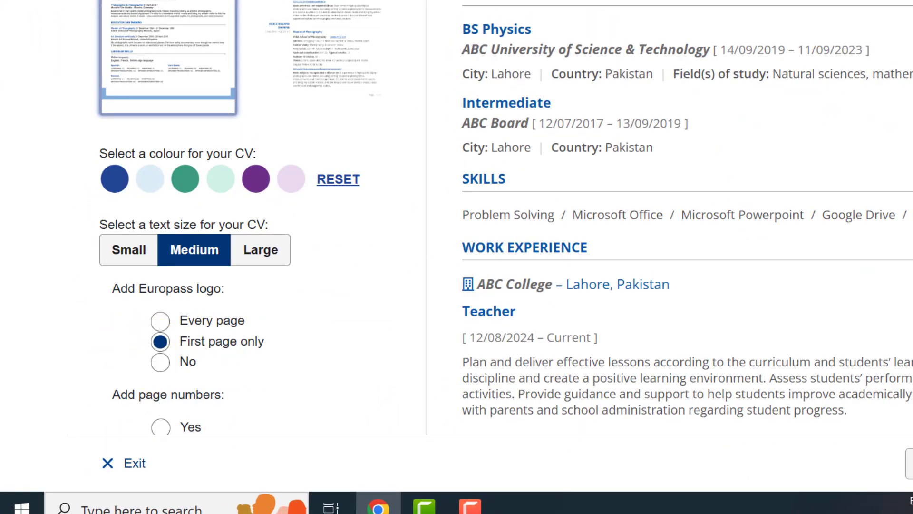
{"action": "scroll", "coordinate": [341, 221], "scroll_direction": "down", "scroll_amount": 3}
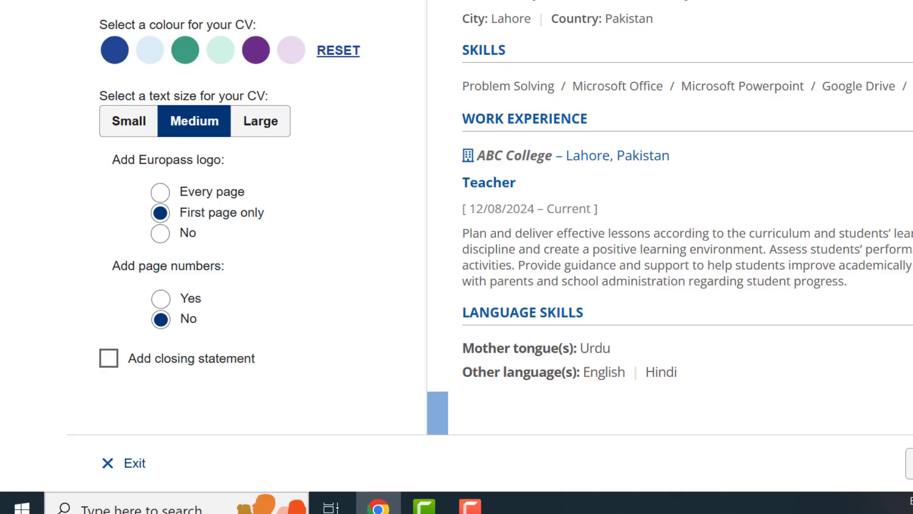
{"action": "left_click_drag", "start_coordinate": [912, 352], "coordinate": [912, 203]}
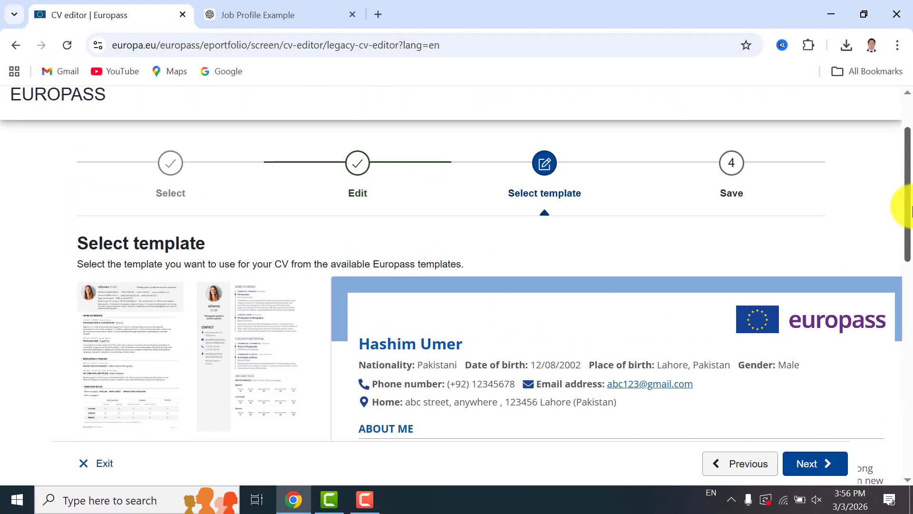
{"action": "scroll", "coordinate": [899, 218], "scroll_direction": "down", "scroll_amount": 2}
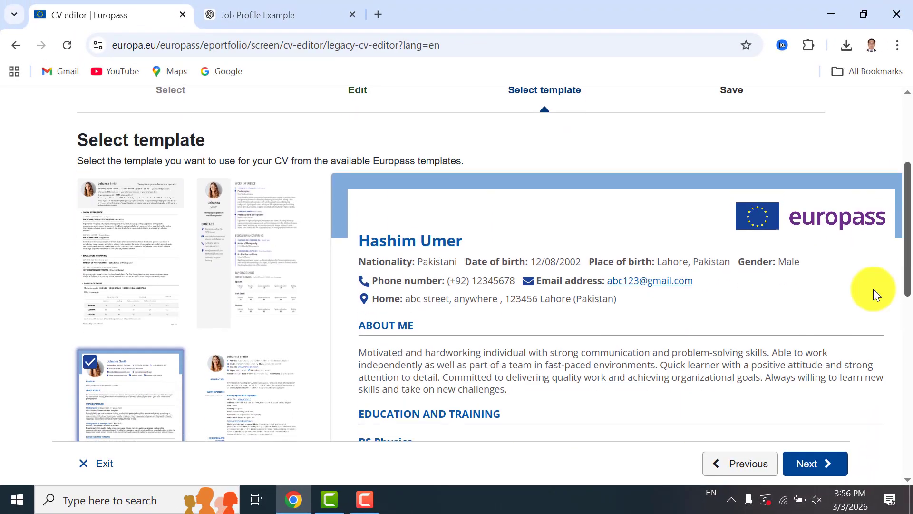
{"action": "left_click", "coordinate": [812, 463]}
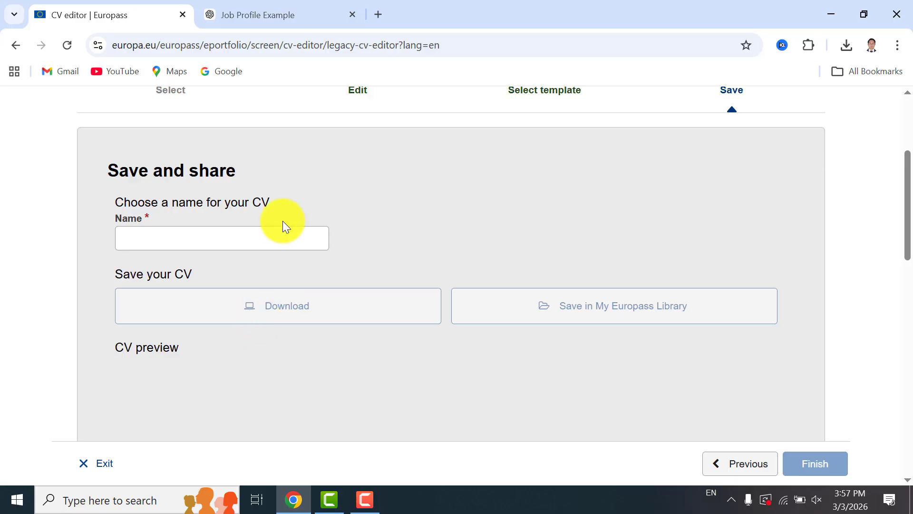
Name the CV with the candidate's first name followed by "CV" and download it as a PDF
{"action": "left_click", "coordinate": [218, 238]}
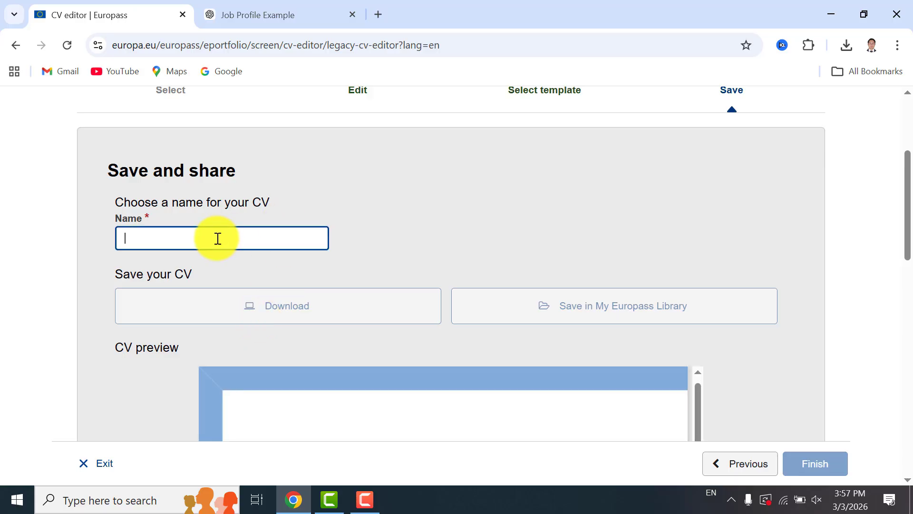
{"action": "type", "text": "Hashim CV"}
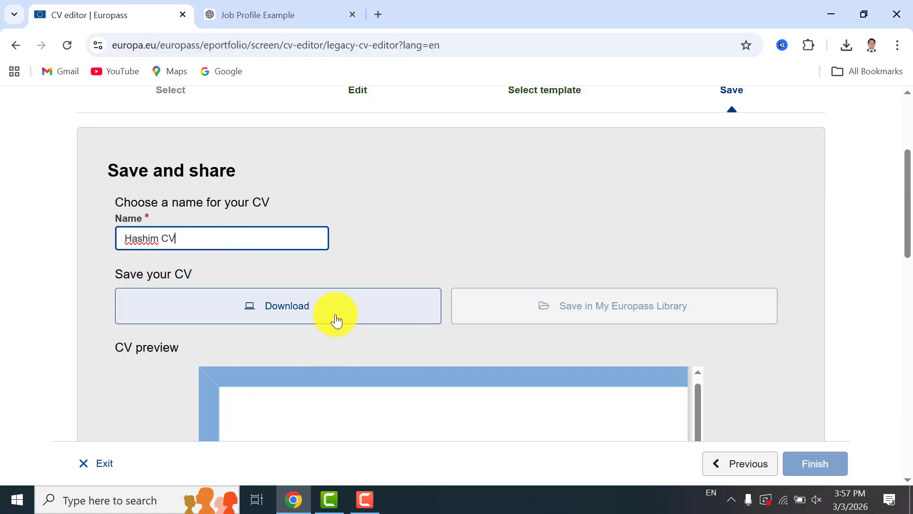
{"action": "left_click", "coordinate": [314, 312]}
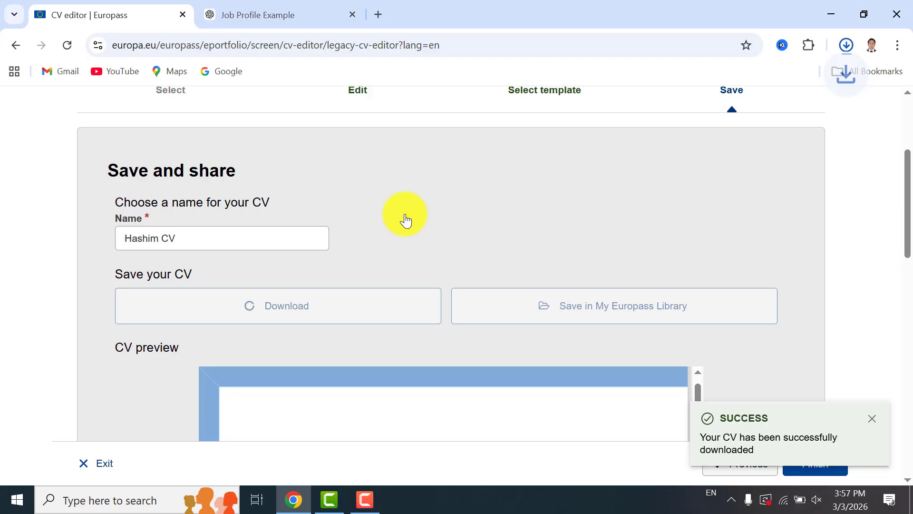
Open the downloaded CV PDF from the download history and zoom out to review it
{"action": "left_click", "coordinate": [849, 50]}
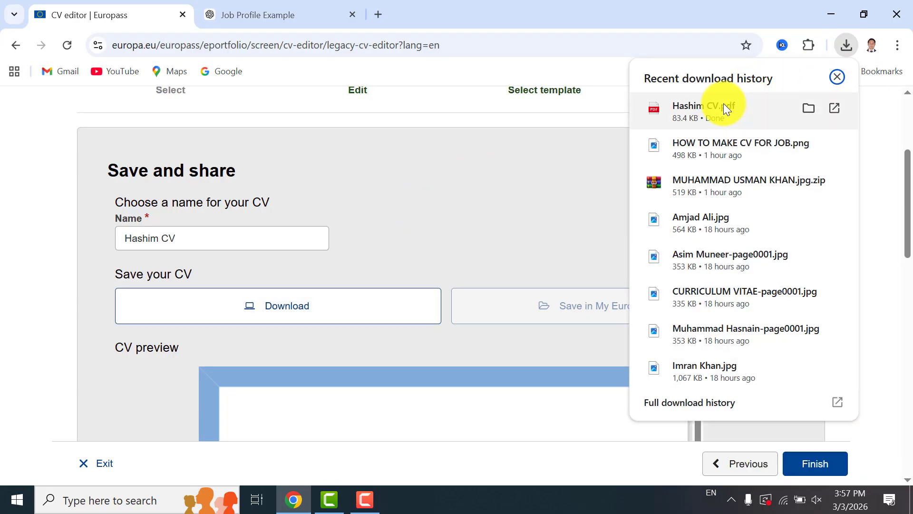
{"action": "left_click", "coordinate": [724, 103]}
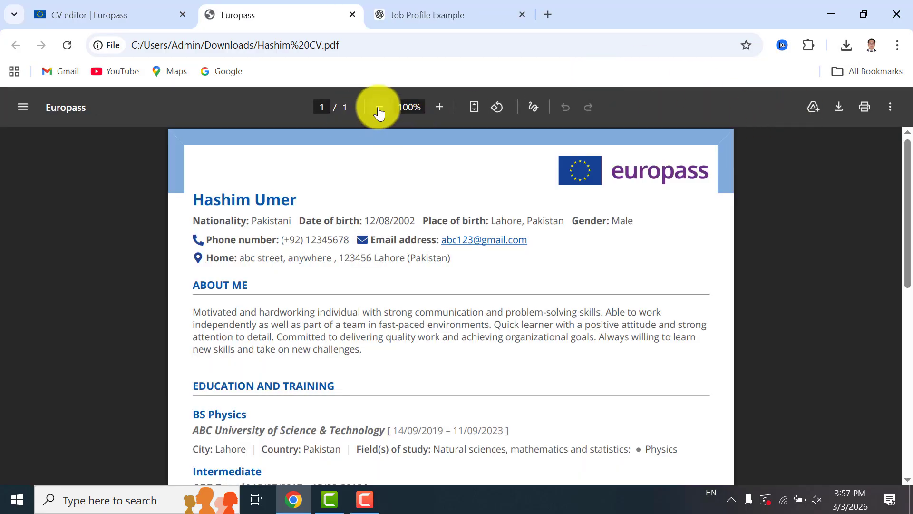
{"action": "left_click", "coordinate": [379, 108]}
{"action": "left_click", "coordinate": [379, 108]}
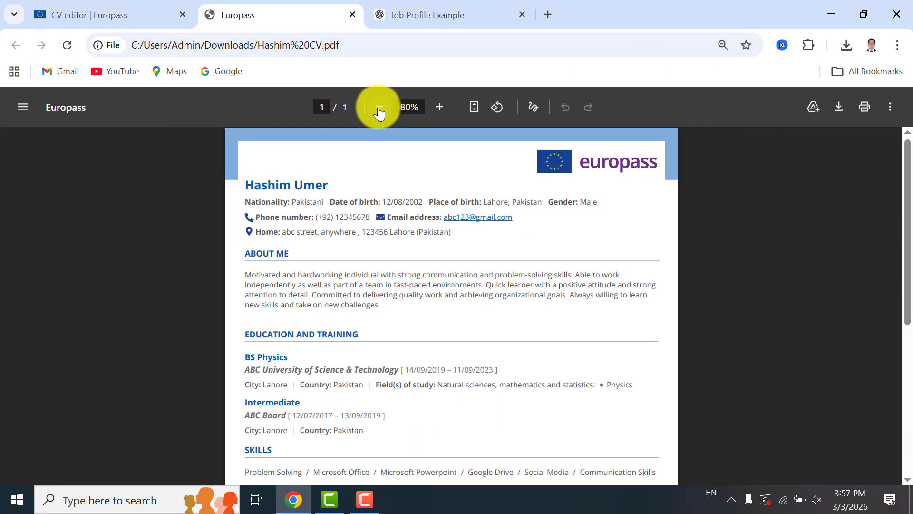
{"action": "left_click", "coordinate": [379, 108]}
{"action": "left_click_drag", "start_coordinate": [907, 152], "coordinate": [906, 133]}
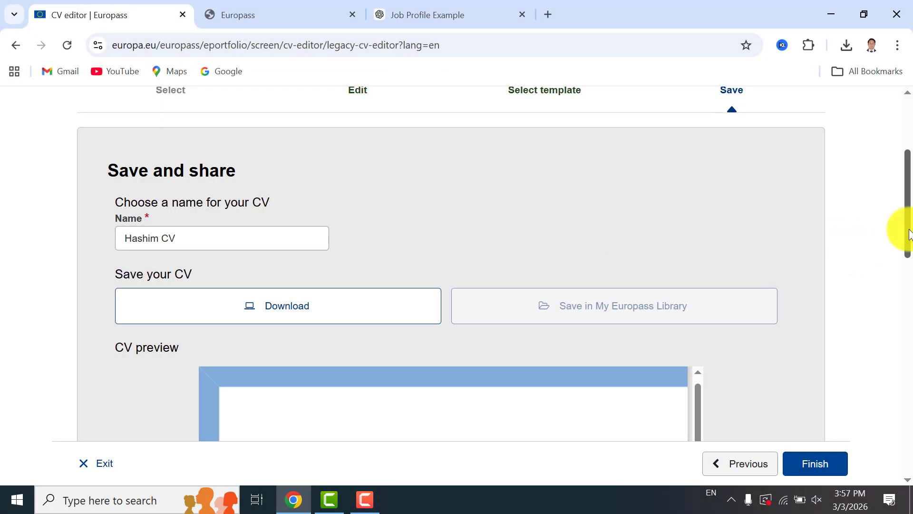
Go back to template selection, choose the first template in the list, and continue to the Save step
{"action": "left_click_drag", "start_coordinate": [910, 228], "coordinate": [898, 371]}
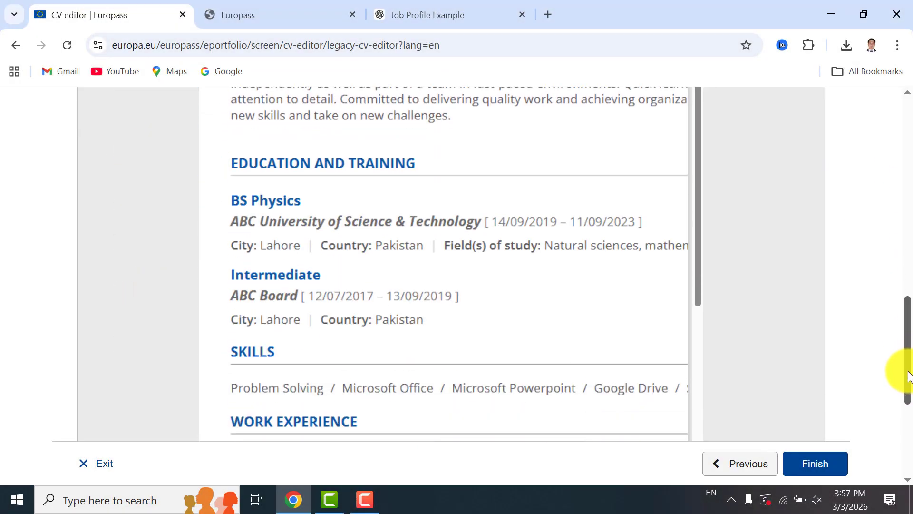
{"action": "left_click", "coordinate": [729, 467]}
{"action": "left_click_drag", "start_coordinate": [906, 312], "coordinate": [906, 248]}
{"action": "left_click", "coordinate": [127, 232]}
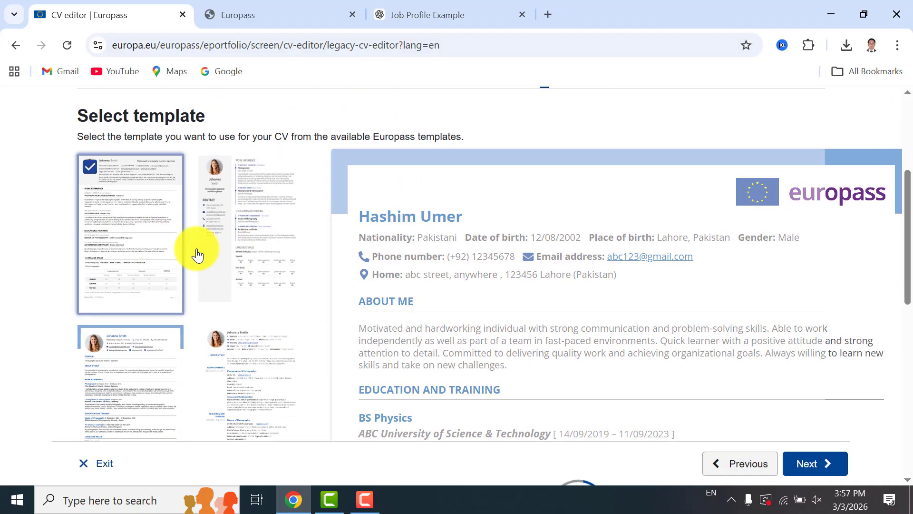
{"action": "left_click_drag", "start_coordinate": [905, 194], "coordinate": [911, 352]}
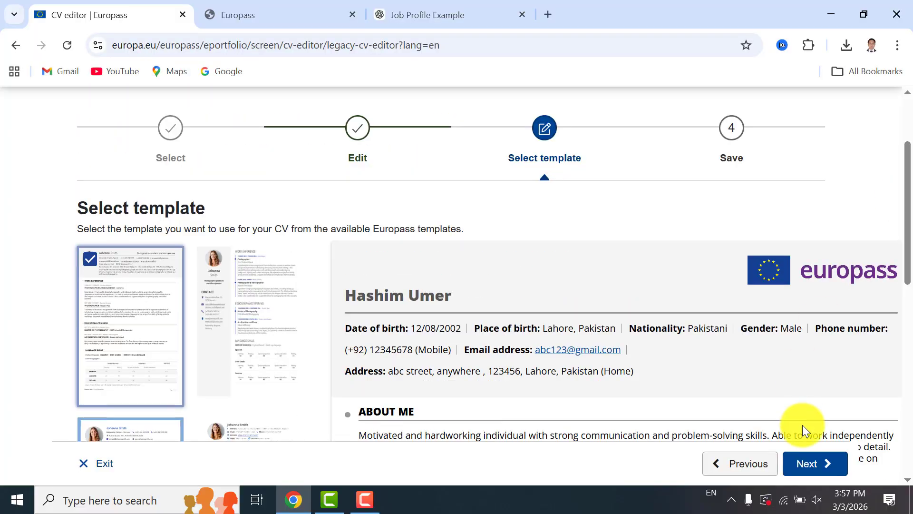
{"action": "left_click", "coordinate": [815, 464]}
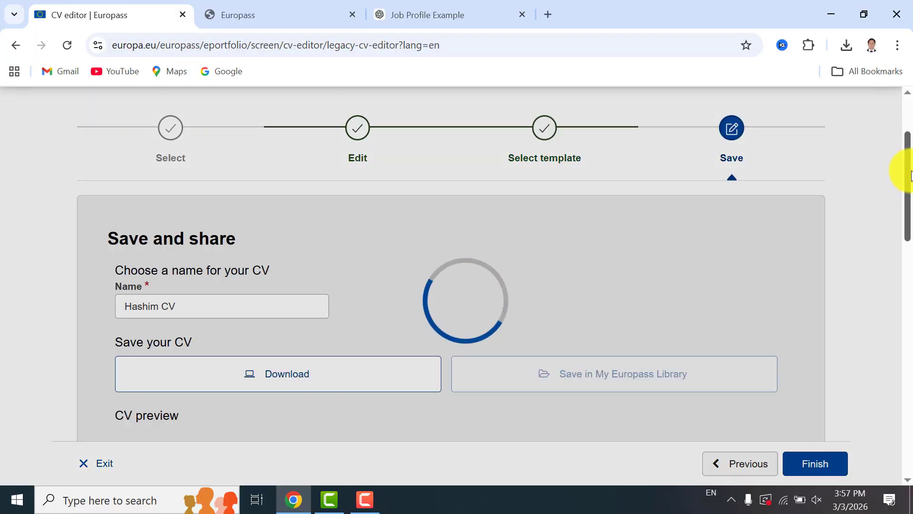
Download the CV again with the new template, open the new PDF and zoom it out to 67%
{"action": "scroll", "coordinate": [899, 171], "scroll_direction": "down", "scroll_amount": 1}
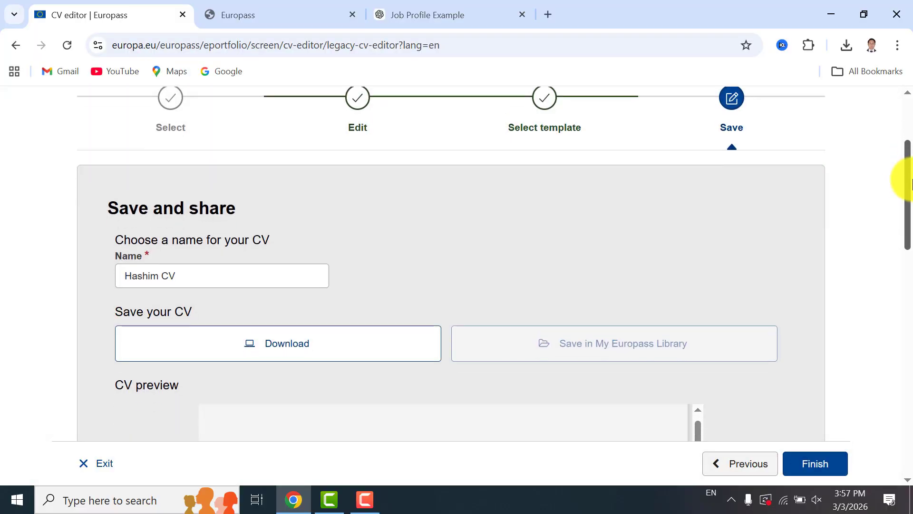
{"action": "double_click", "coordinate": [298, 333]}
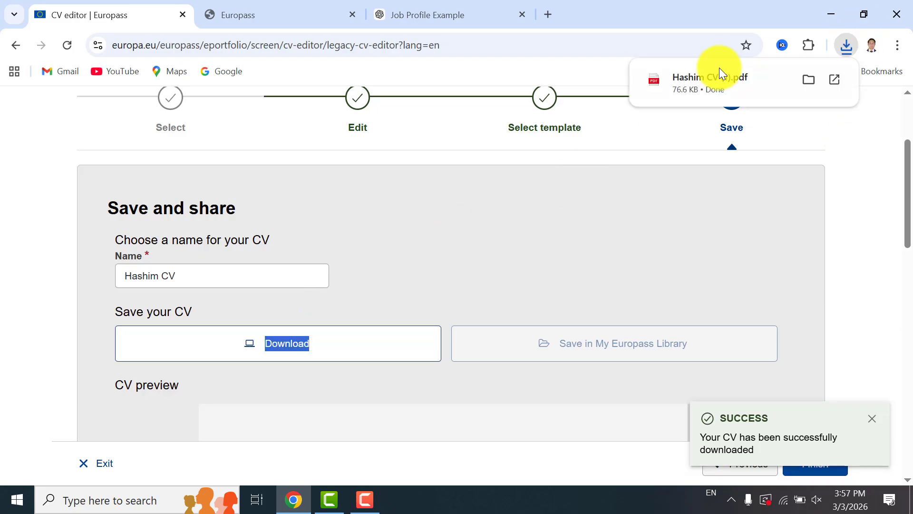
{"action": "left_click", "coordinate": [719, 67]}
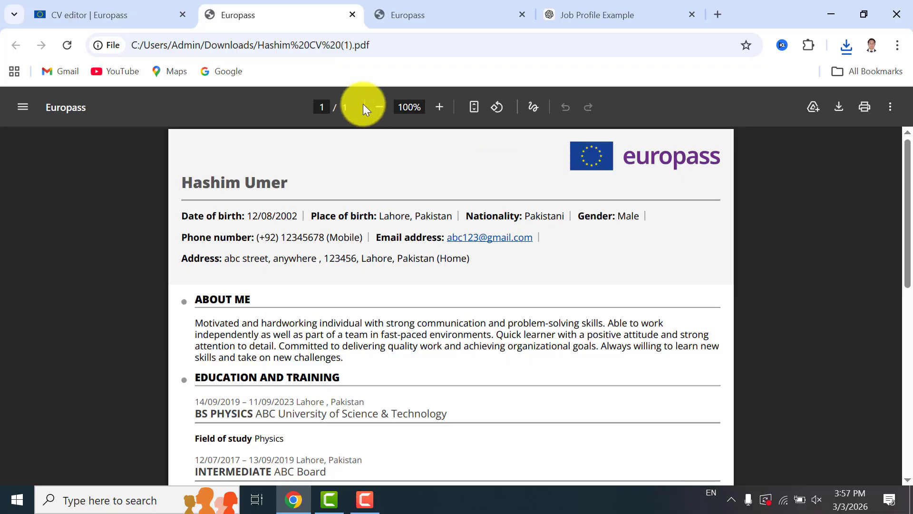
{"action": "left_click", "coordinate": [372, 108]}
{"action": "left_click", "coordinate": [372, 108]}
{"action": "left_click", "coordinate": [373, 107]}
{"action": "left_click", "coordinate": [373, 107]}
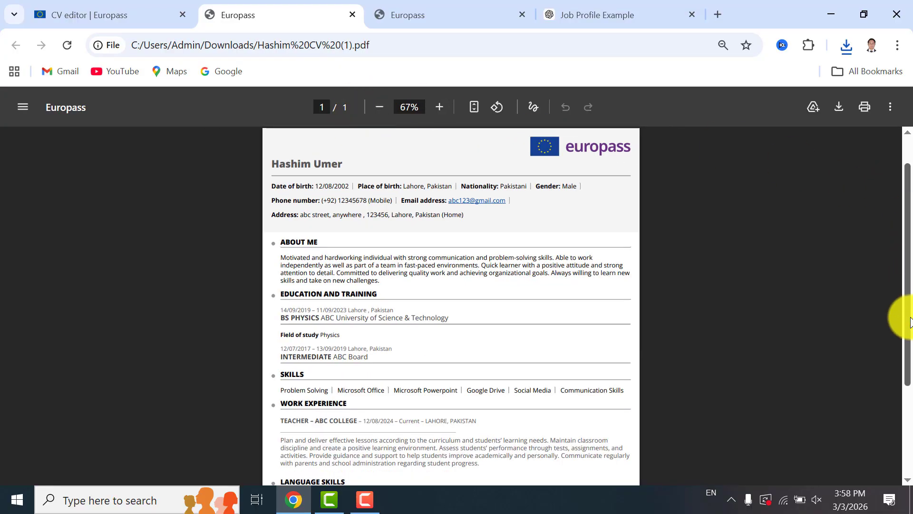
{"action": "left_click_drag", "start_coordinate": [906, 316], "coordinate": [906, 224]}
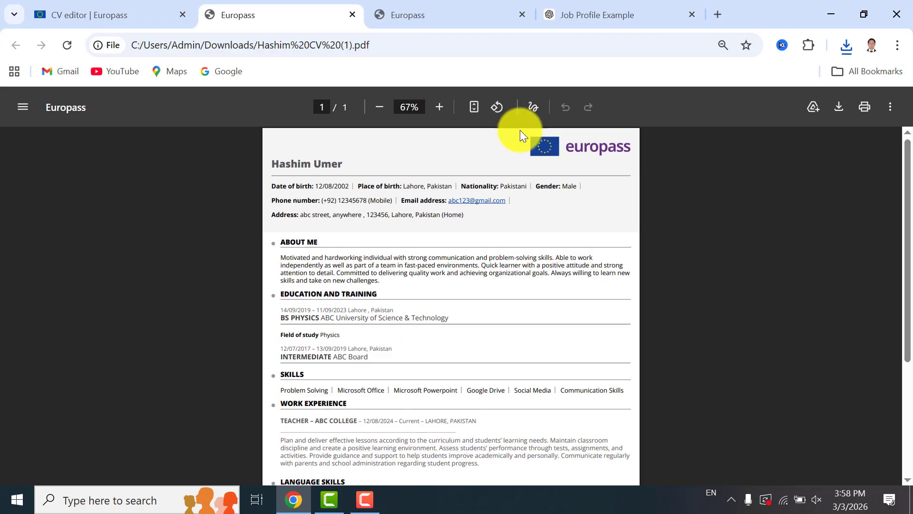
Switch to the first downloaded PDF to compare it with the new template version
{"action": "left_click", "coordinate": [400, 13]}
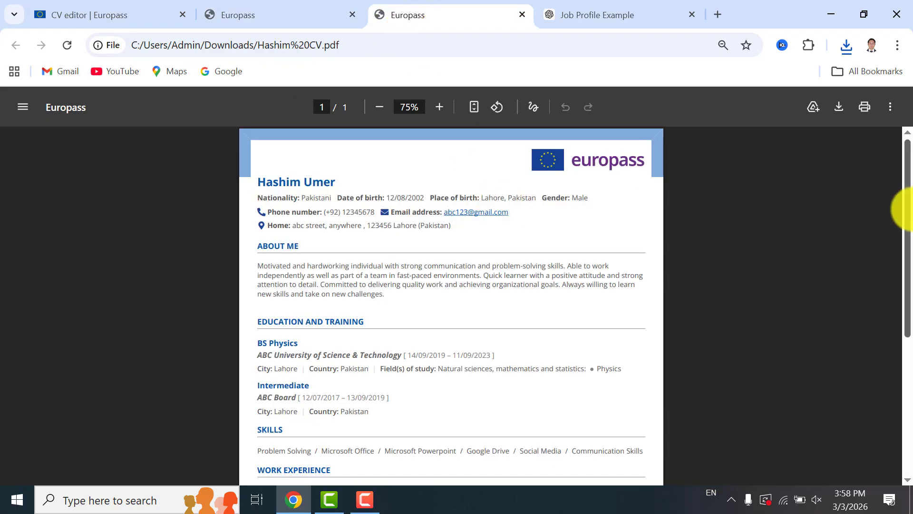
{"action": "scroll", "coordinate": [904, 371], "scroll_direction": "down", "scroll_amount": 5}
{"action": "scroll", "coordinate": [902, 238], "scroll_direction": "up", "scroll_amount": 5}
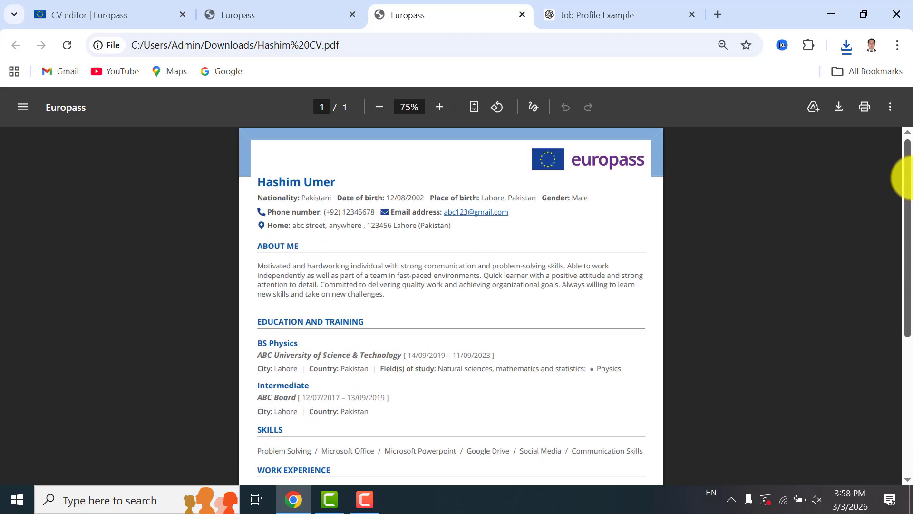